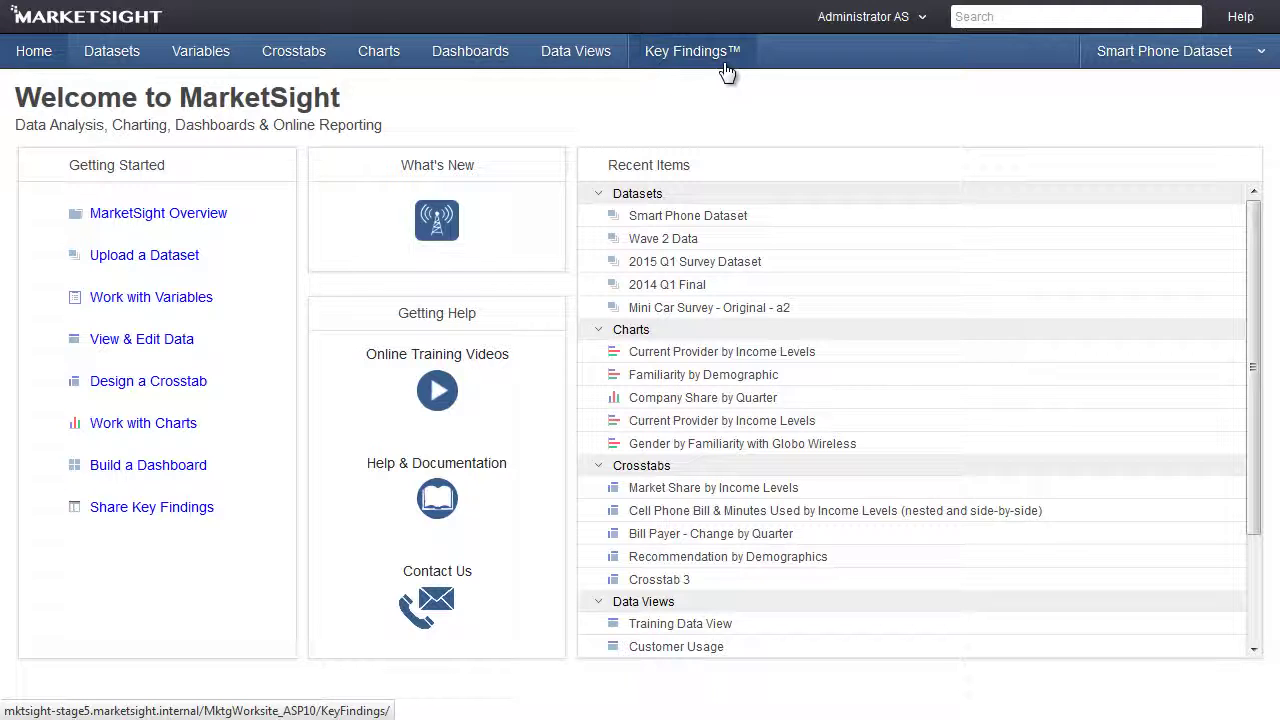
Go from the Welcome page to the Key Findings library.
click(725, 65)
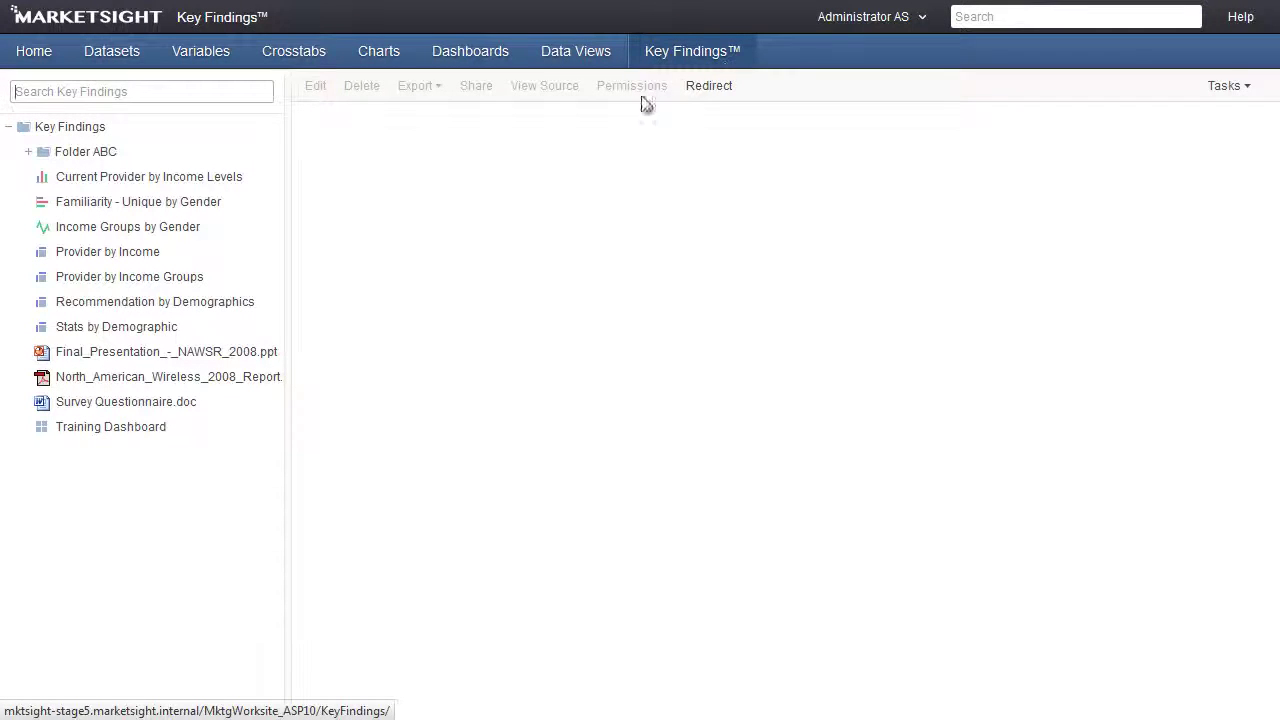
Preview the Current Provider by Income Levels chart, check the Administrator menu, and return home.
click(228, 183)
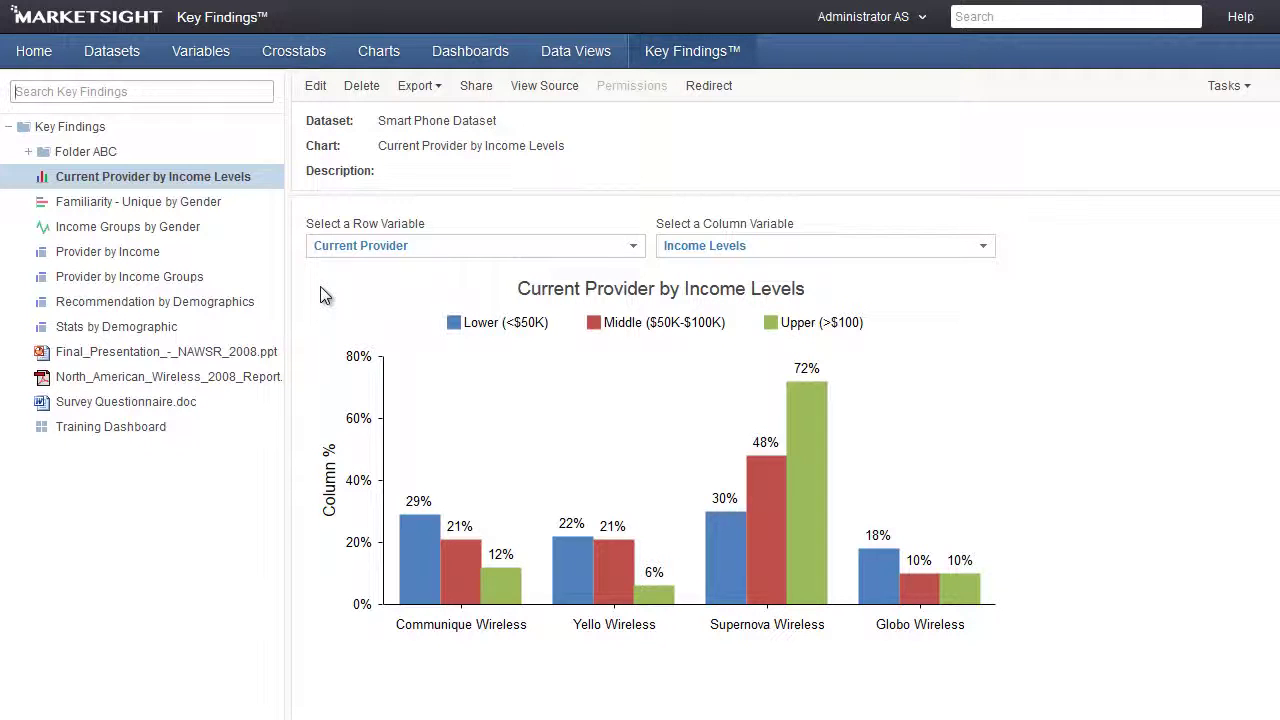
click(921, 20)
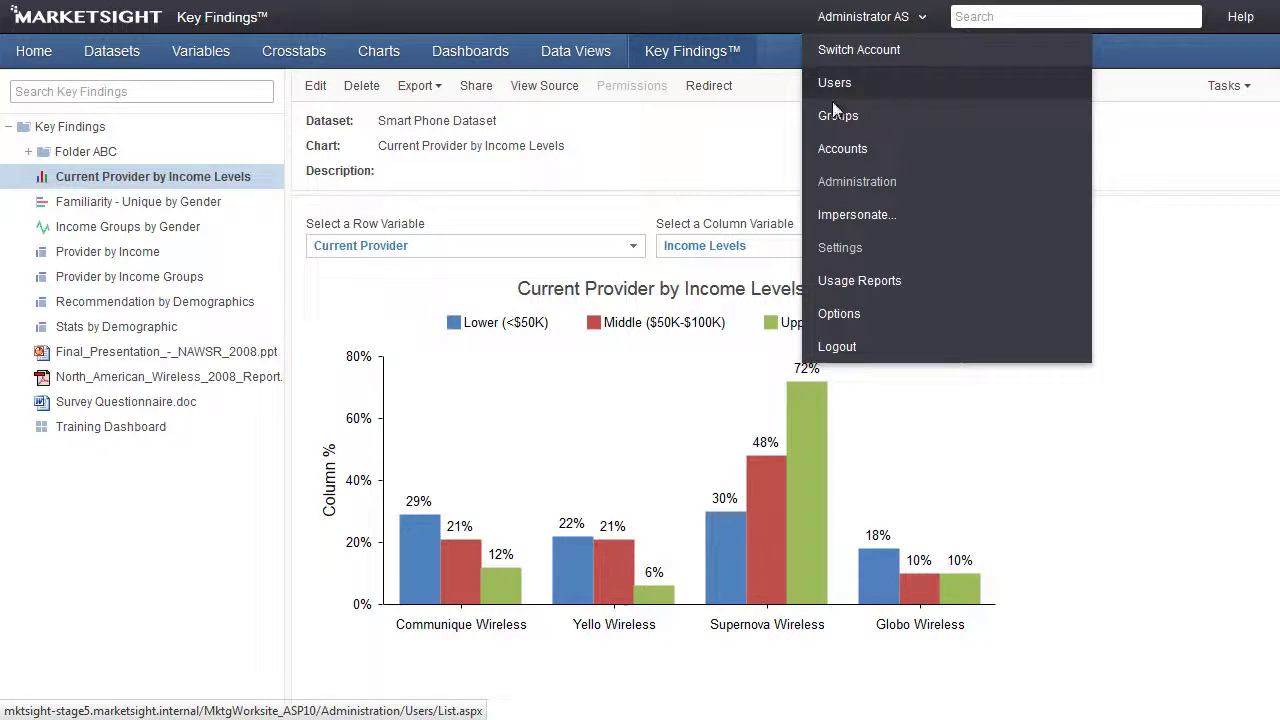
click(155, 29)
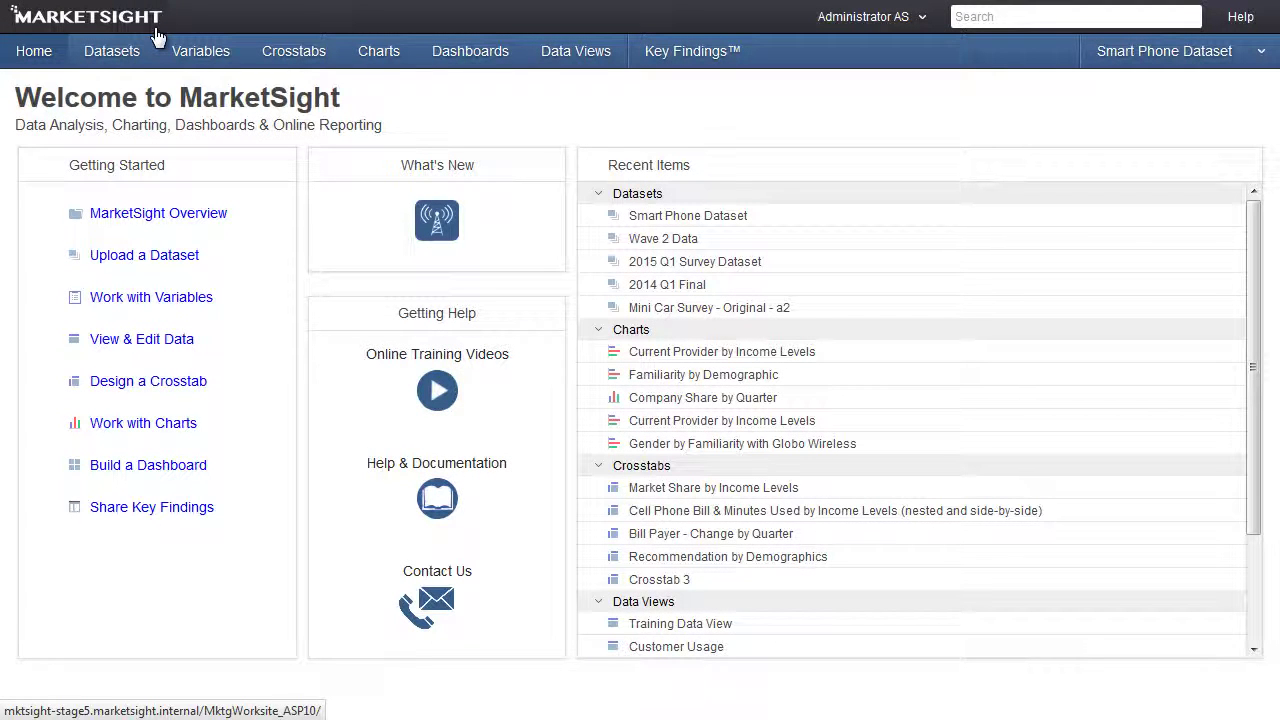
Review the sharing options for the Market Share by Income Levels crosstab.
click(638, 489)
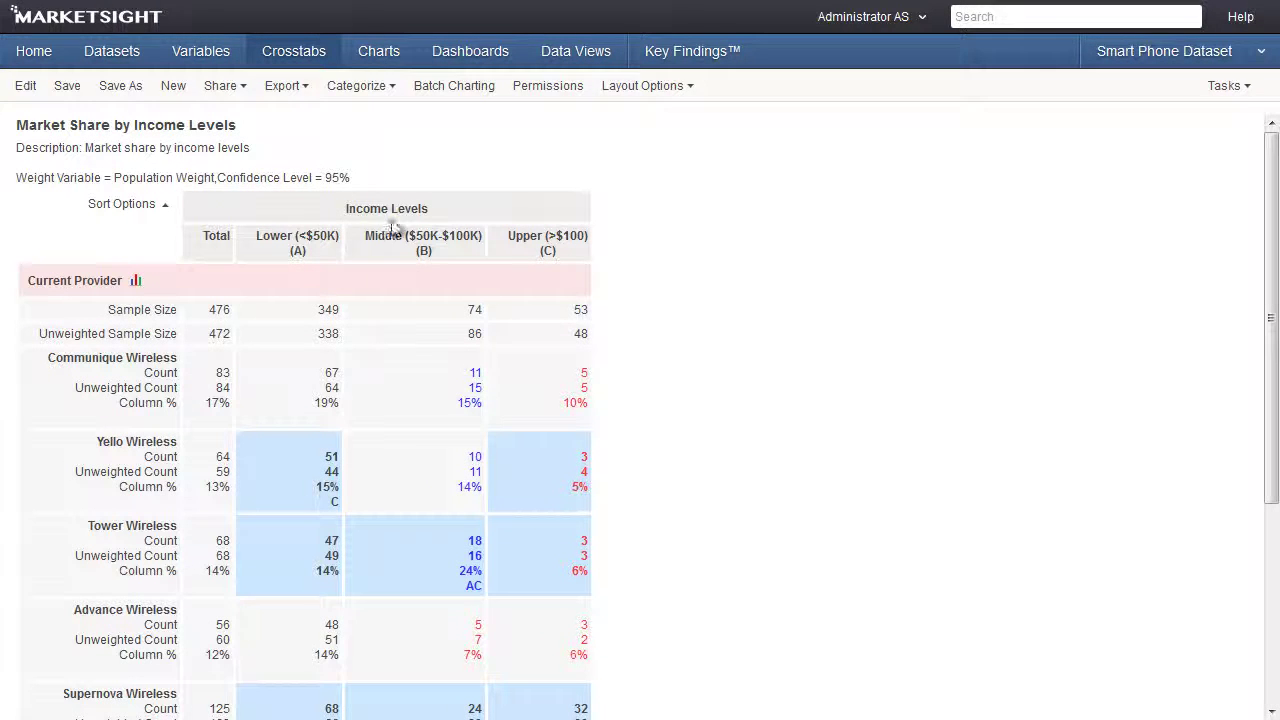
click(246, 91)
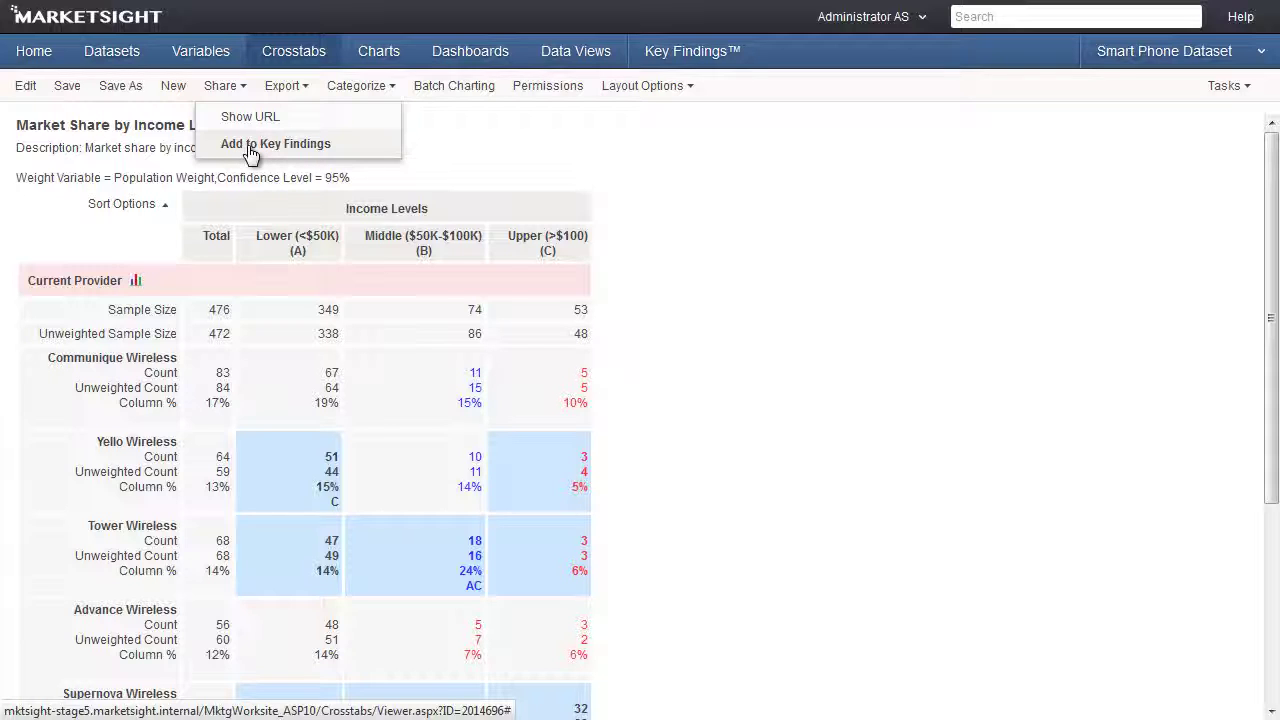
click(287, 54)
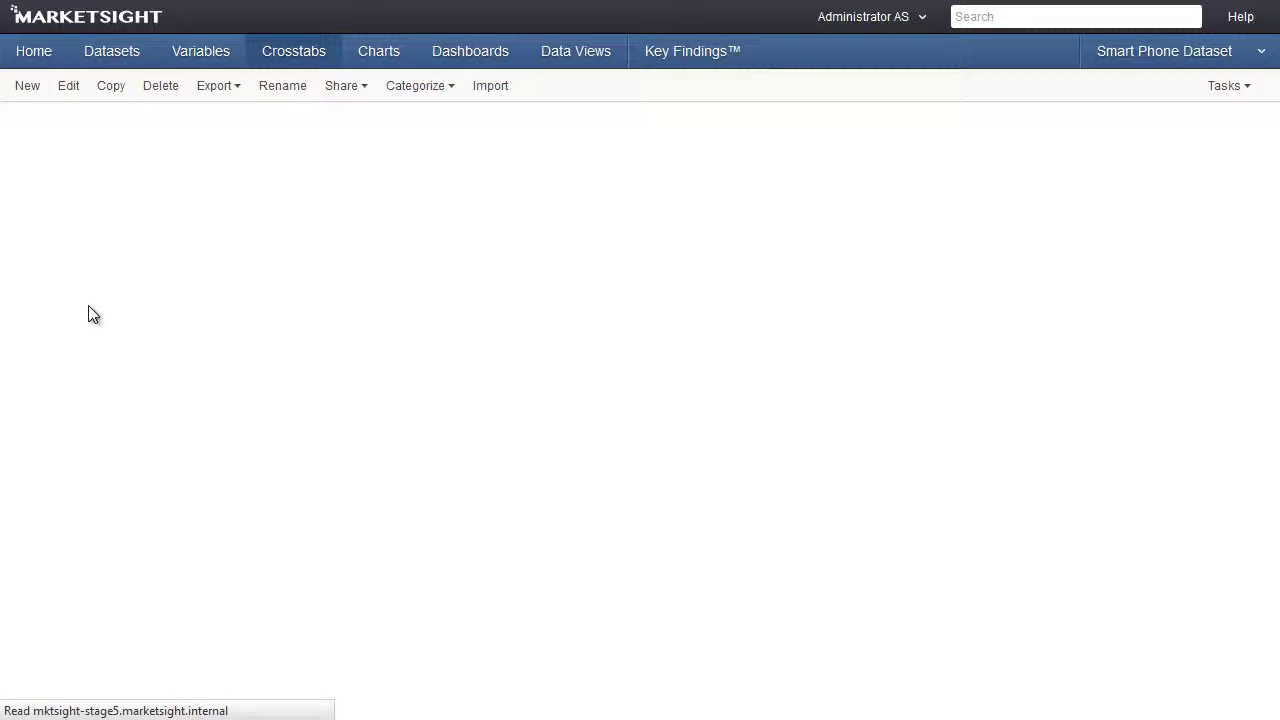
Check sharing for the Minutes Used by Bill Payer and Provider by Income crosstabs, then view Datasets.
click(22, 289)
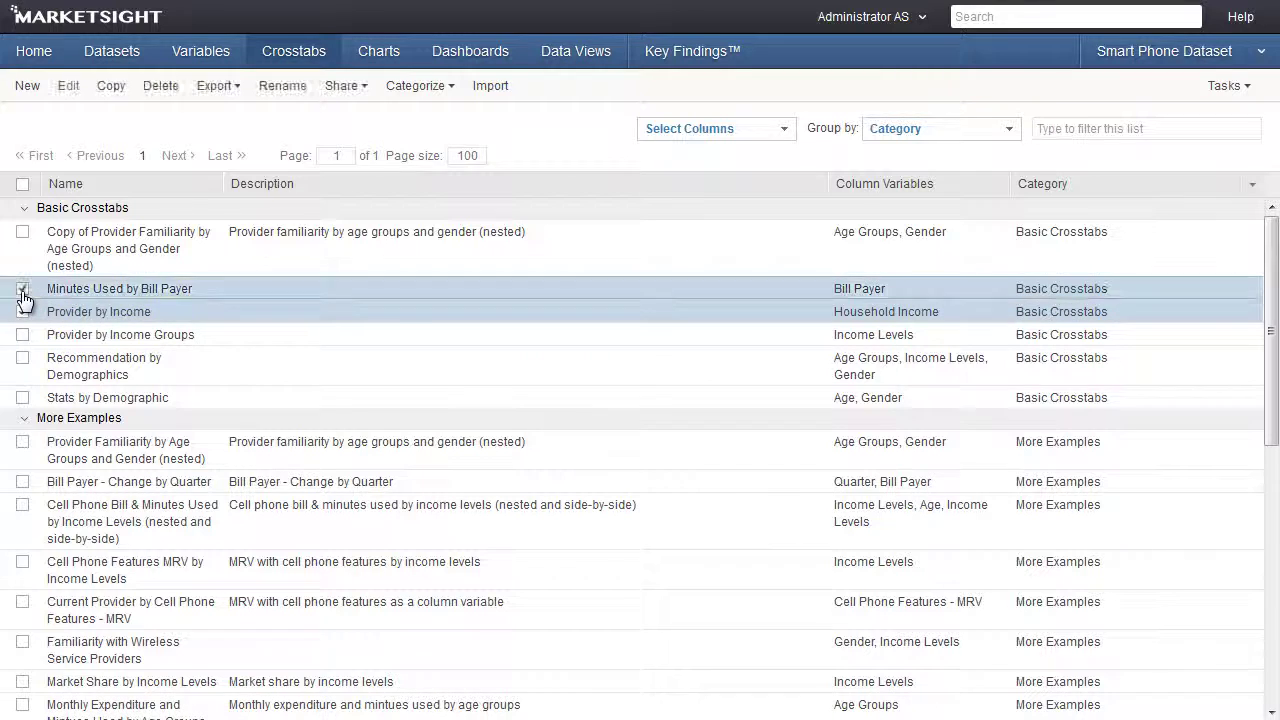
click(22, 311)
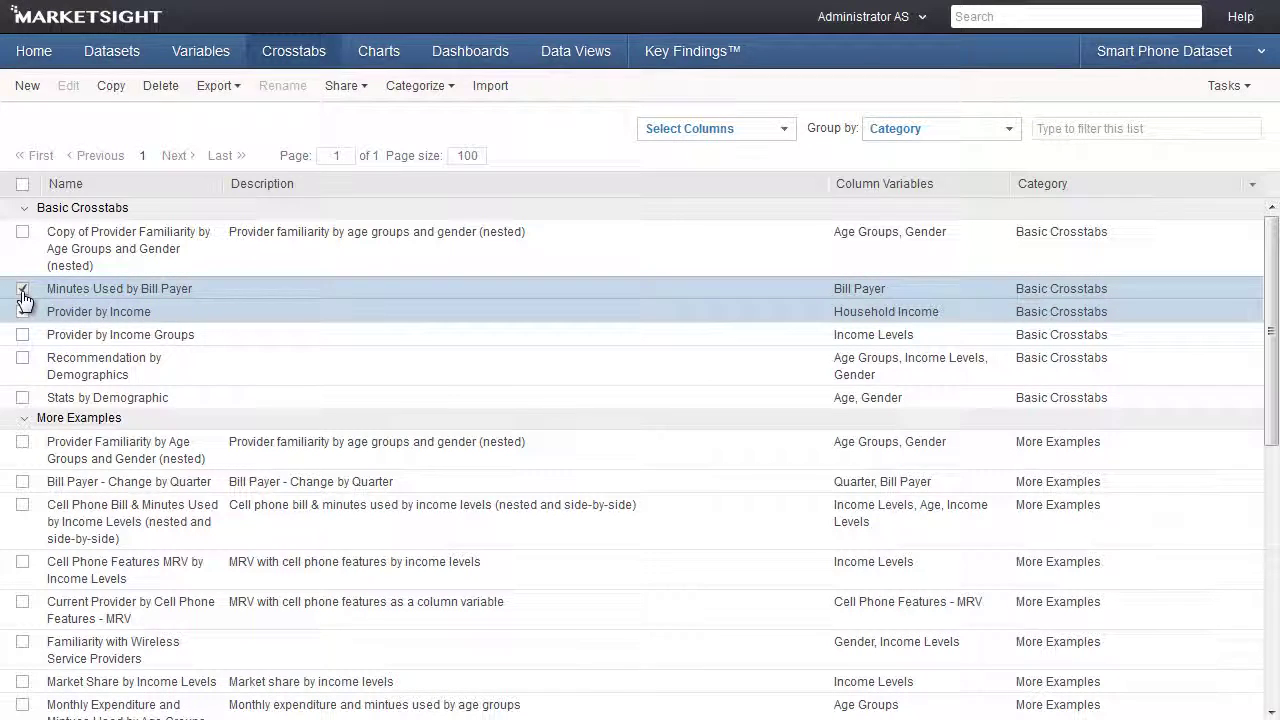
click(348, 86)
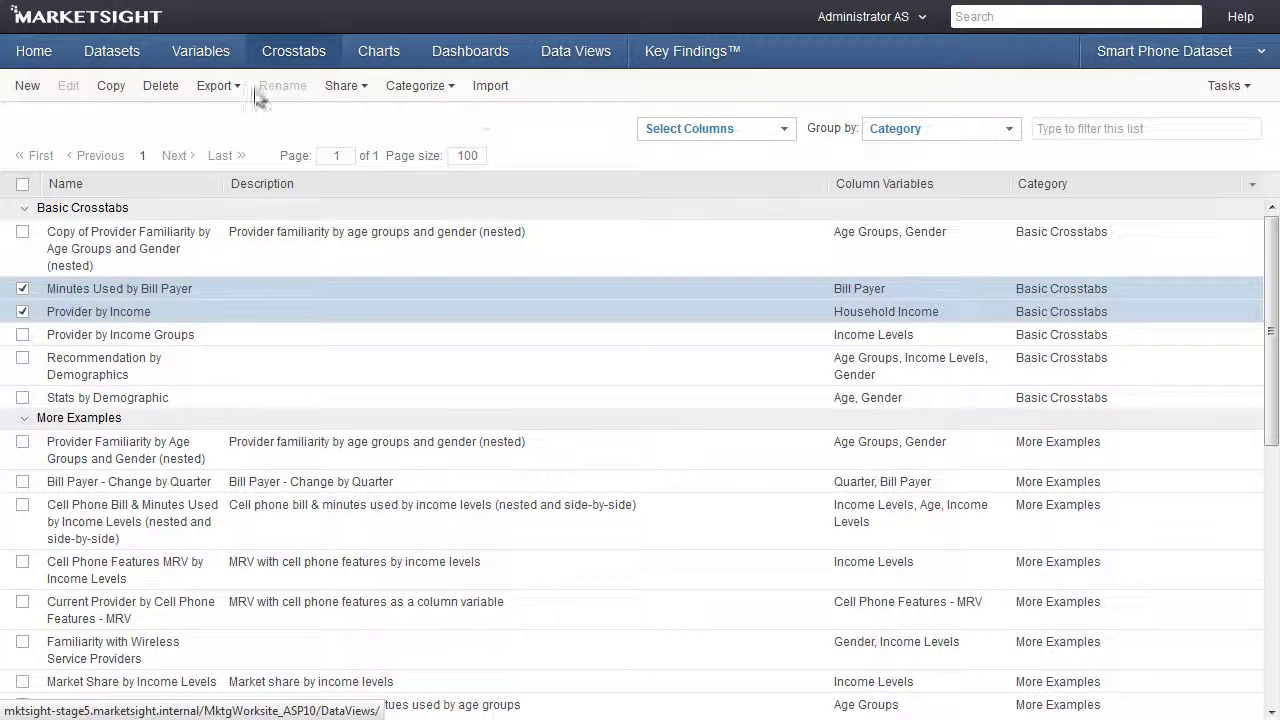
click(126, 55)
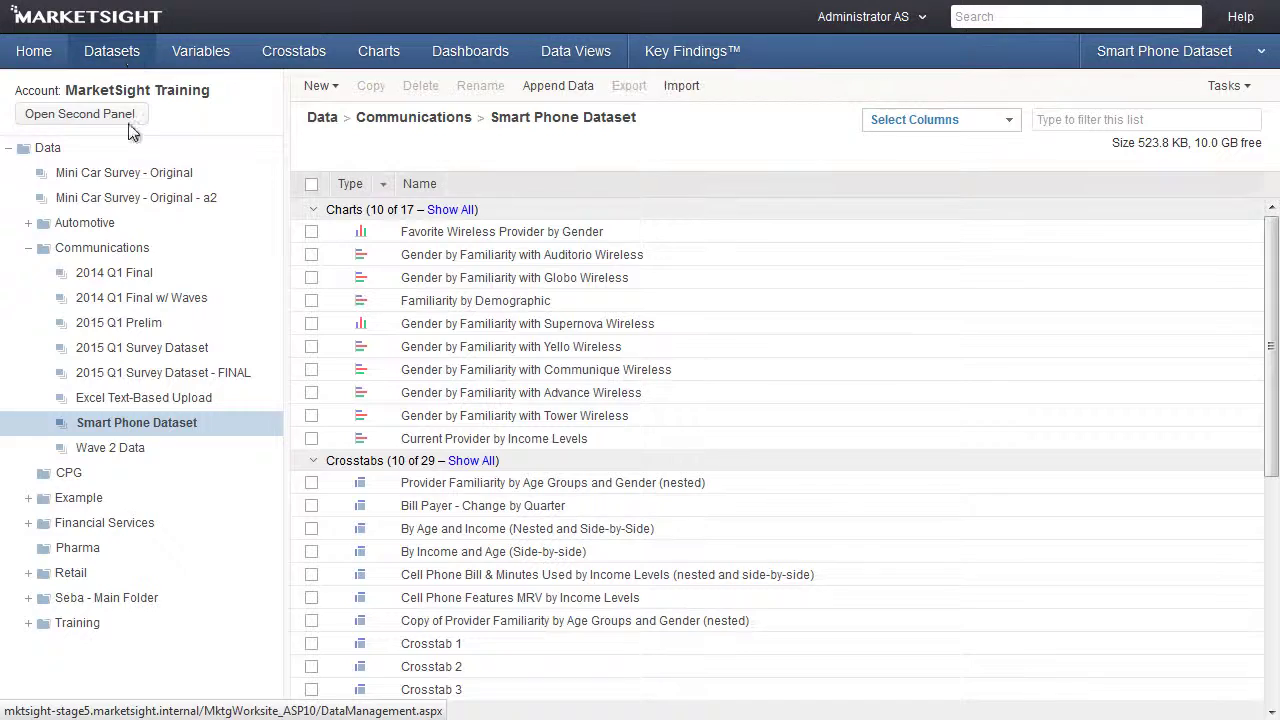
Browse the Communications folder and check Final_Presentation_2015_Q1.pptx's Share options, then return Home.
click(106, 248)
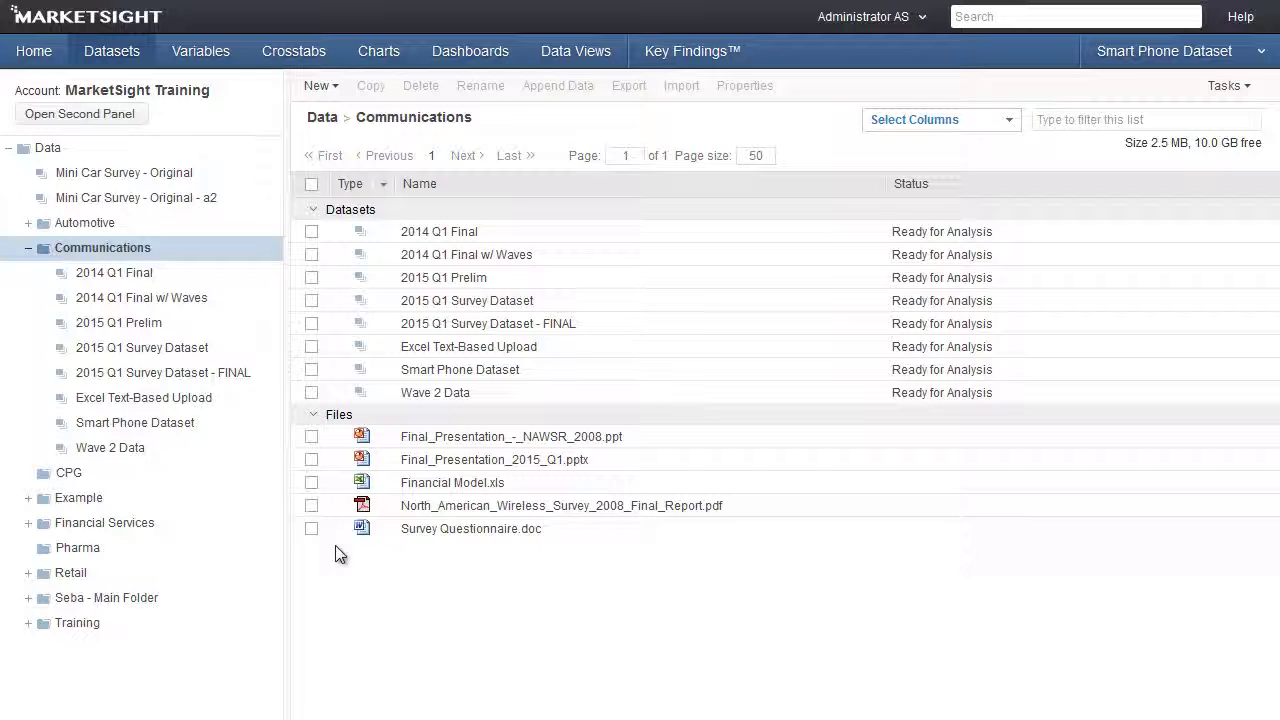
right_click(437, 463)
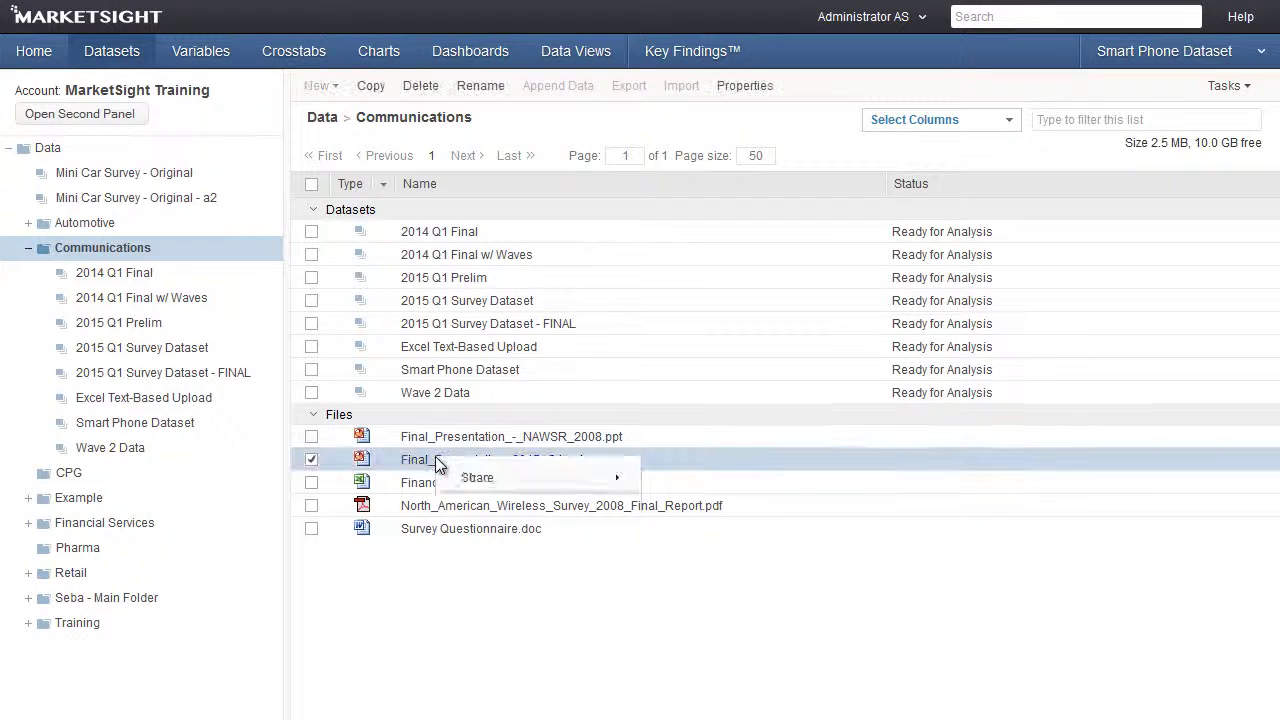
mouse_move(529, 627)
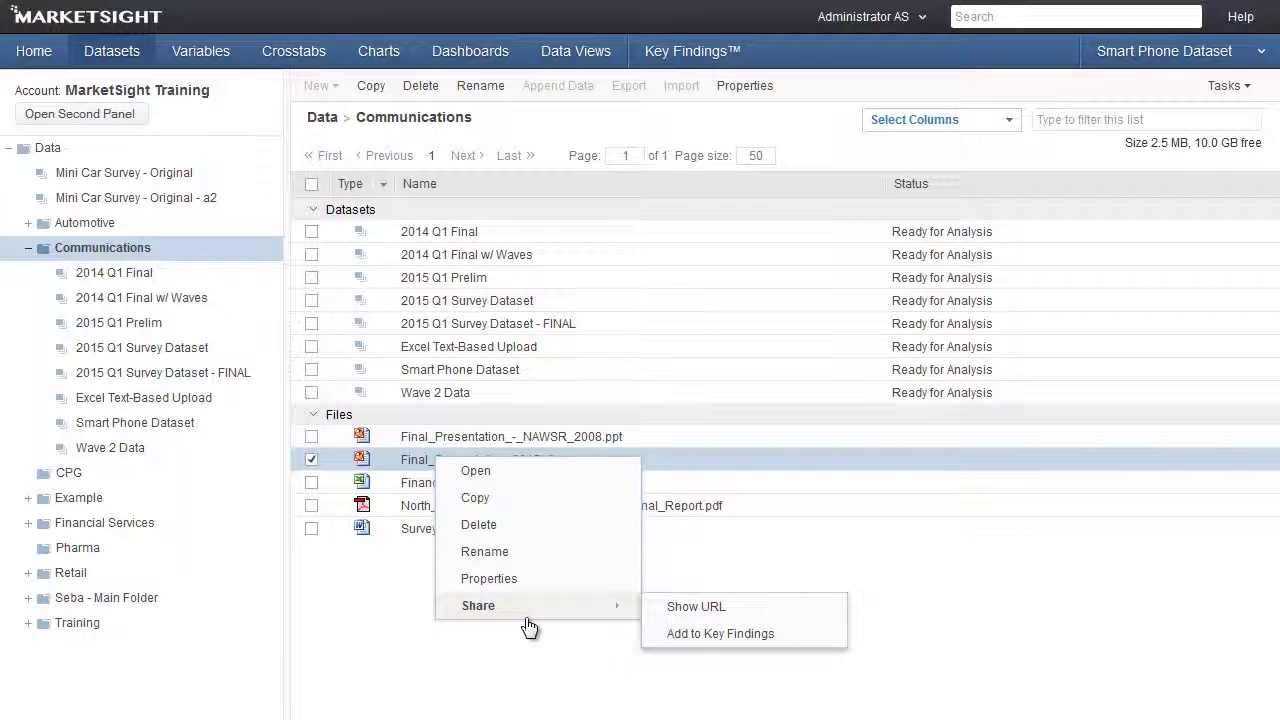
click(34, 55)
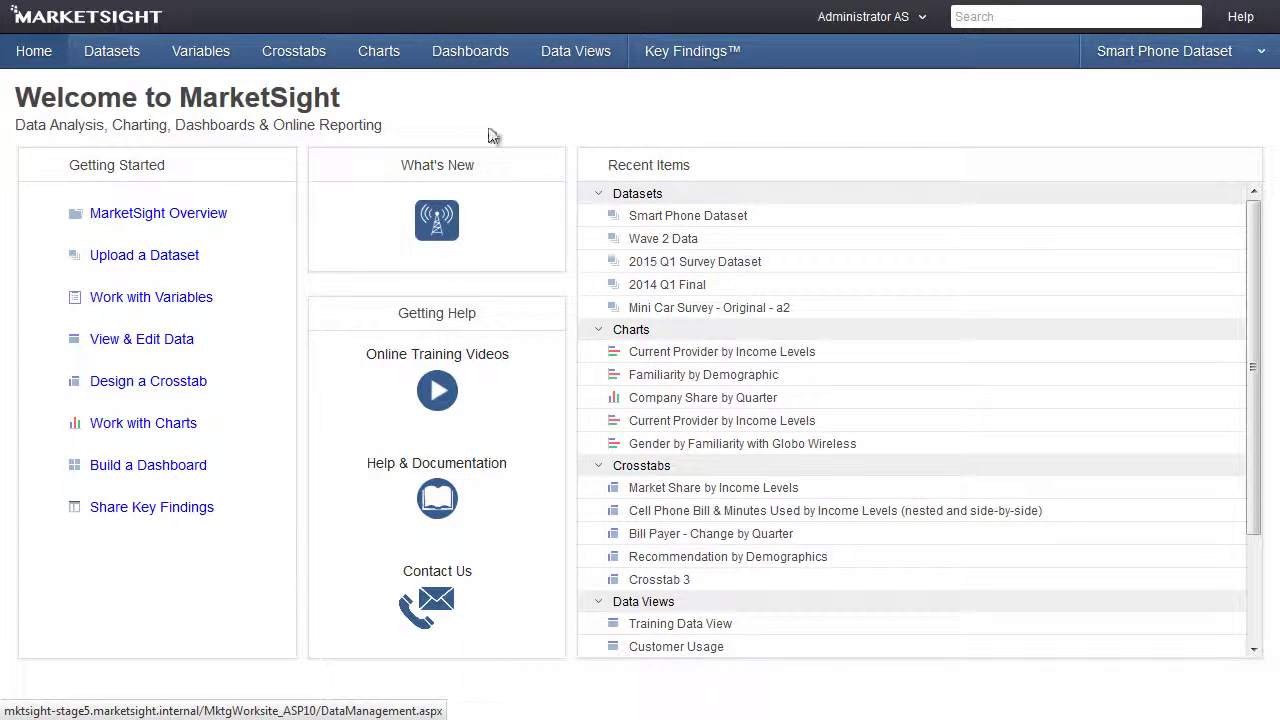
Open the chart from Recent Items and add it to Key Findings in a new 'Training Examples' folder.
click(666, 357)
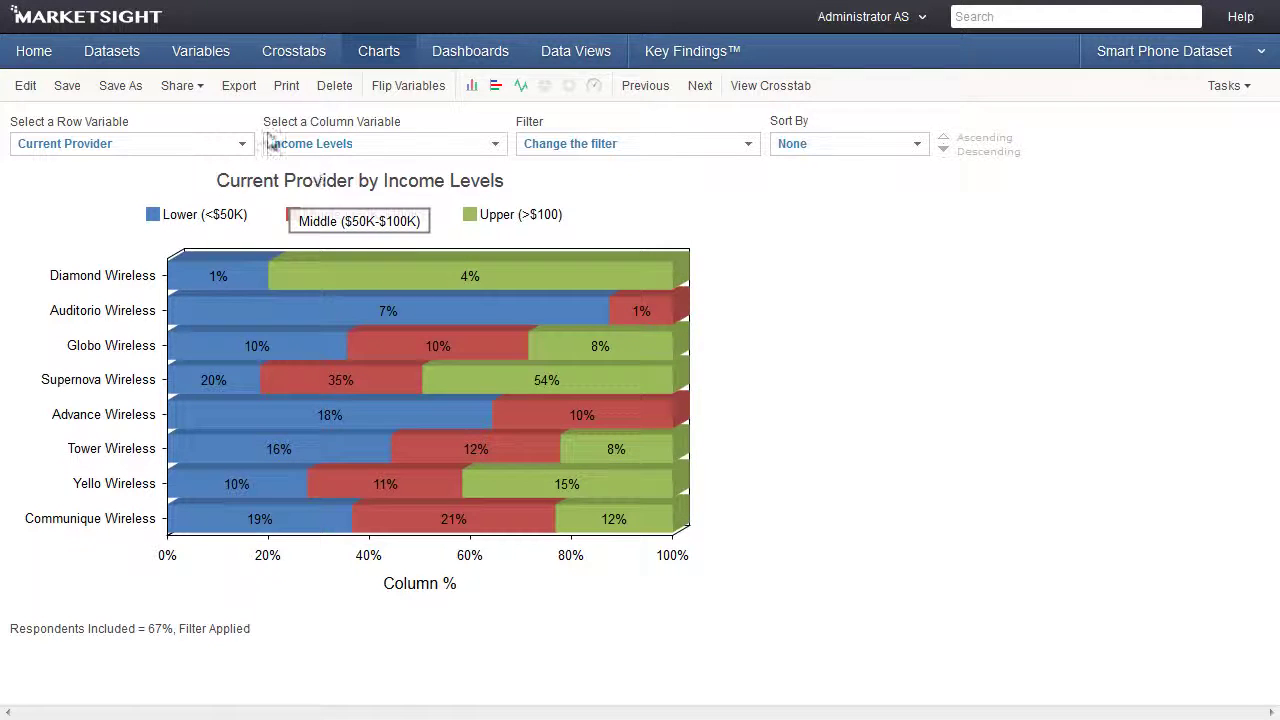
click(203, 90)
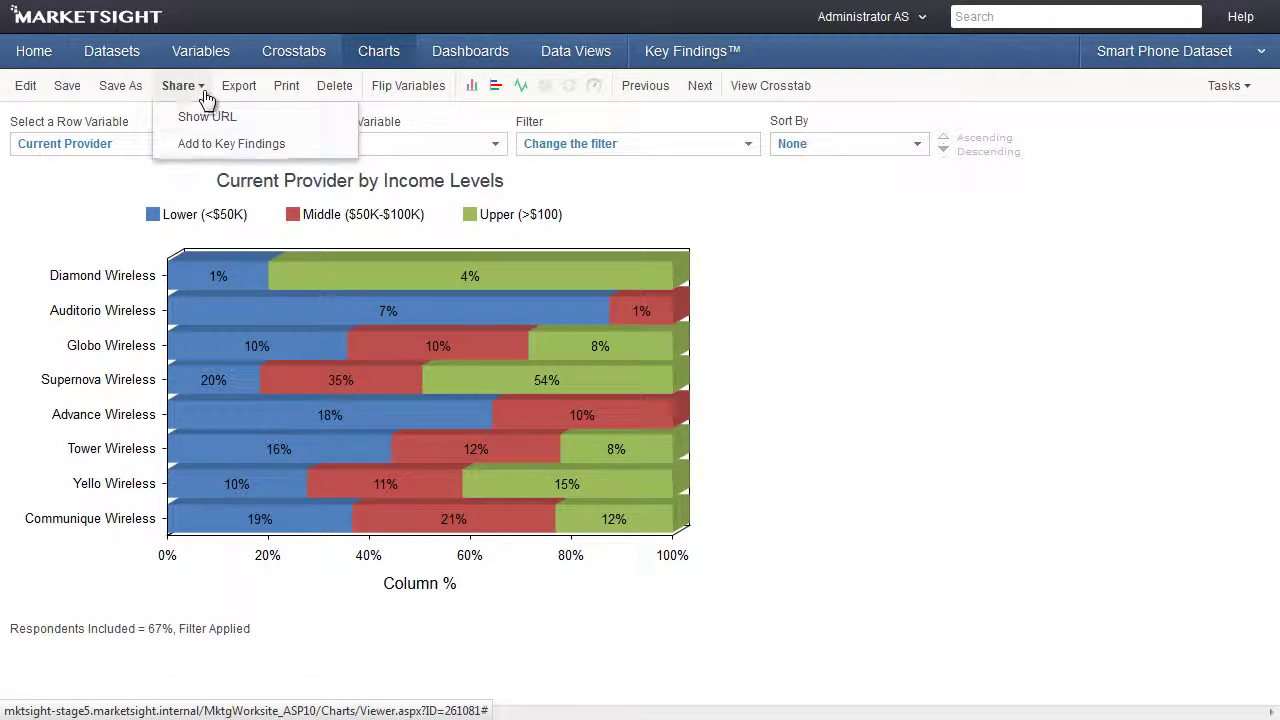
click(212, 150)
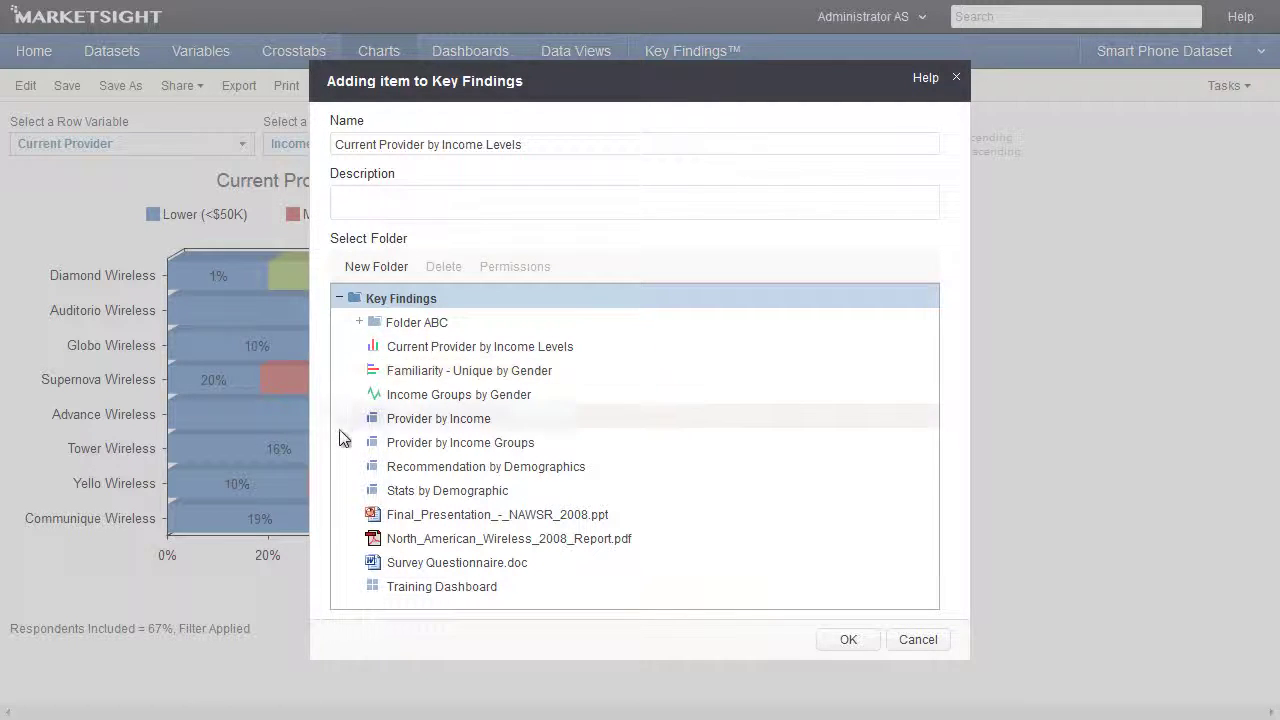
click(406, 282)
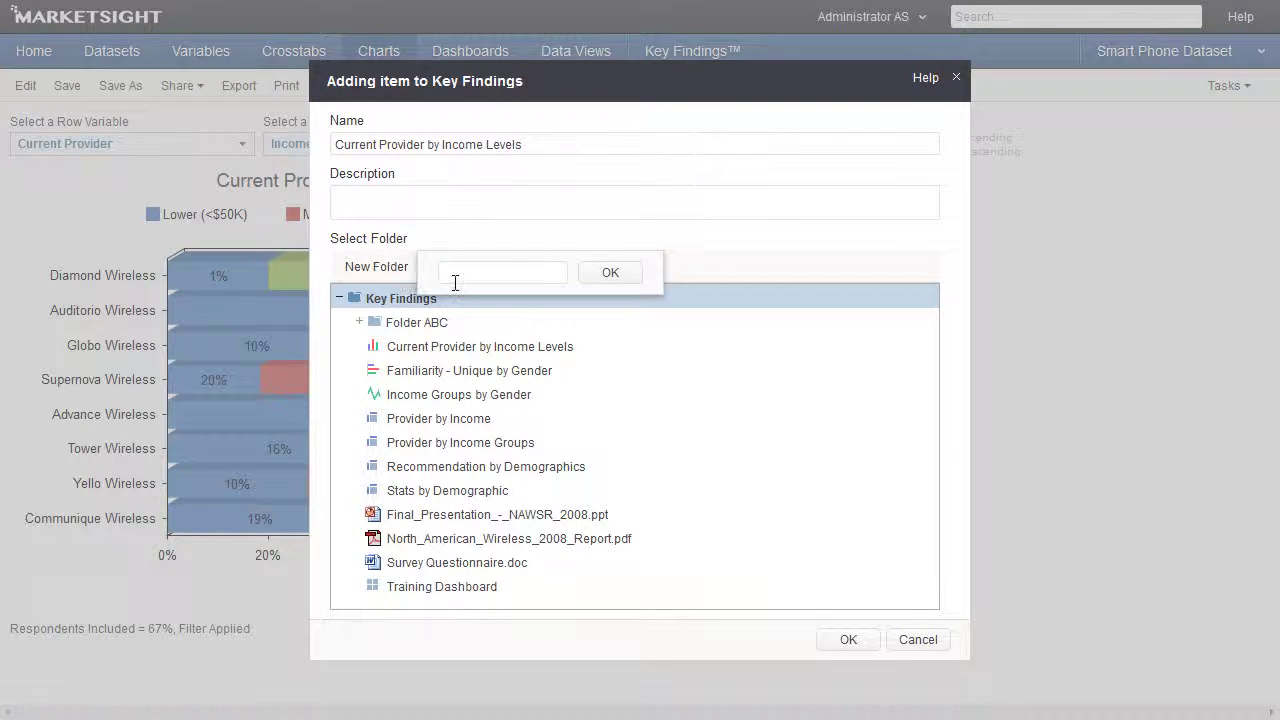
text(Training Examples)
click(592, 276)
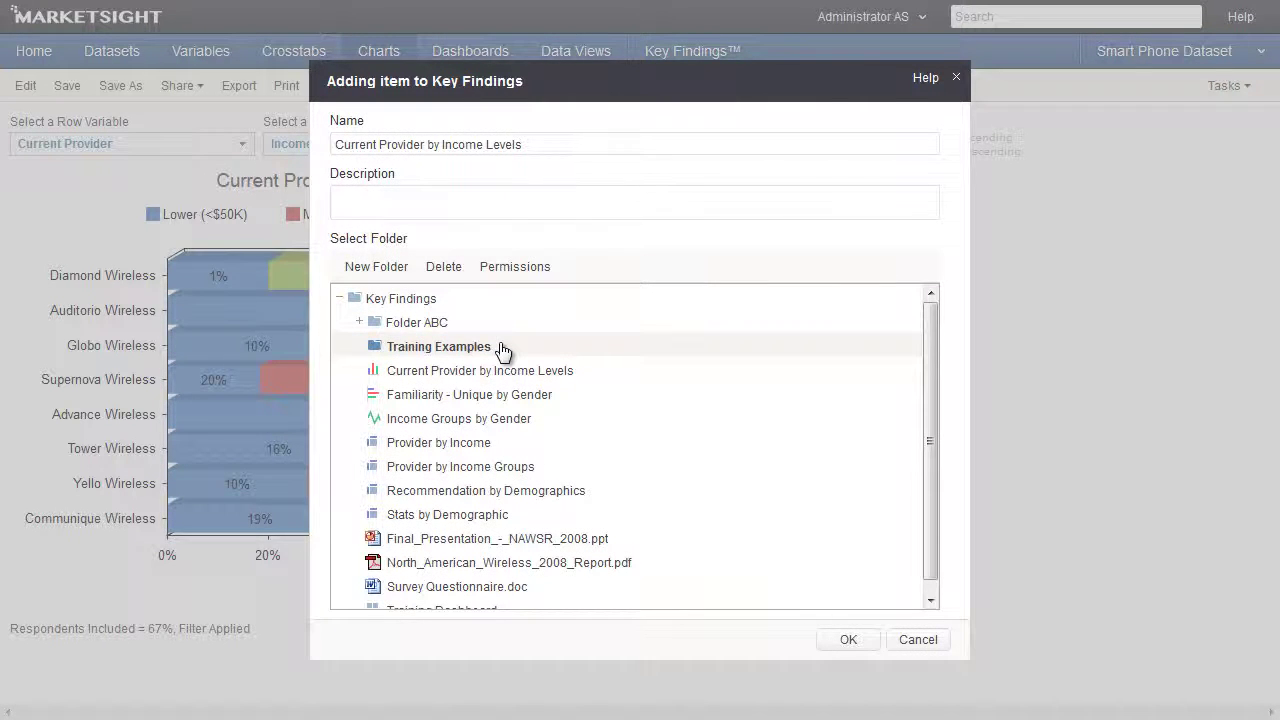
click(605, 348)
click(849, 640)
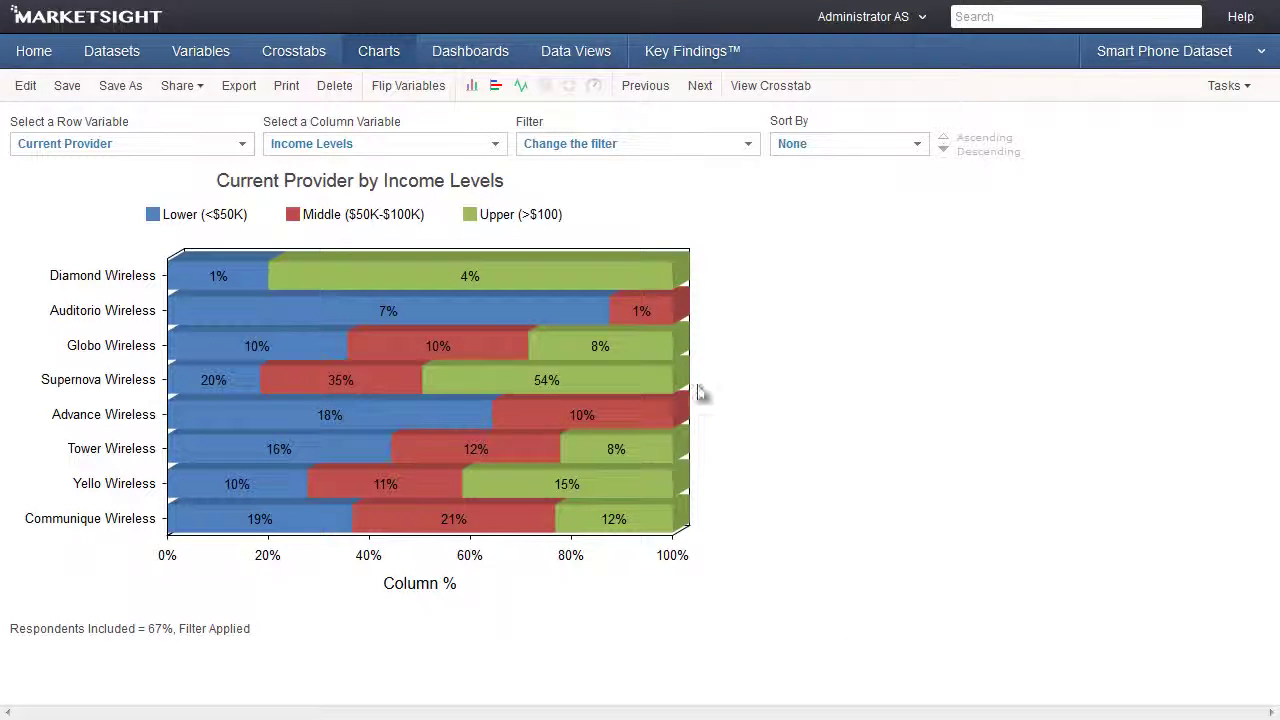
Open Current Provider by Income Levels from the expanded Training Examples folder in Key Findings.
click(664, 64)
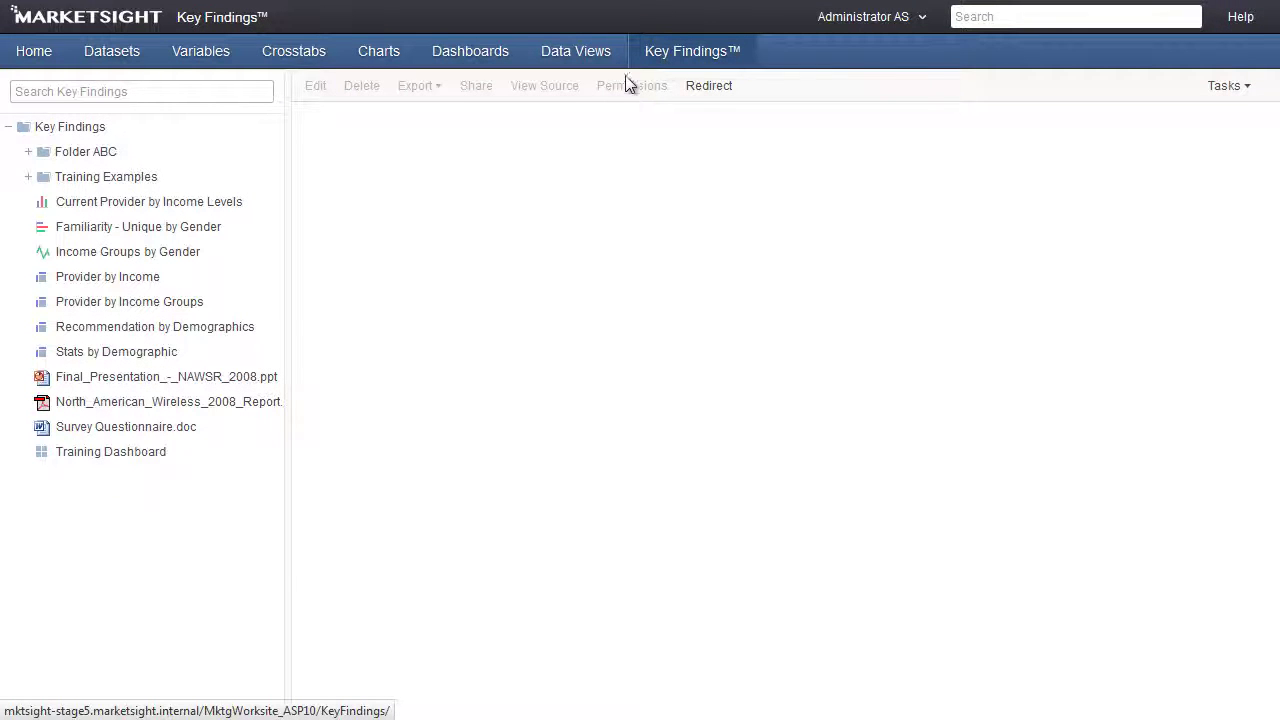
click(29, 177)
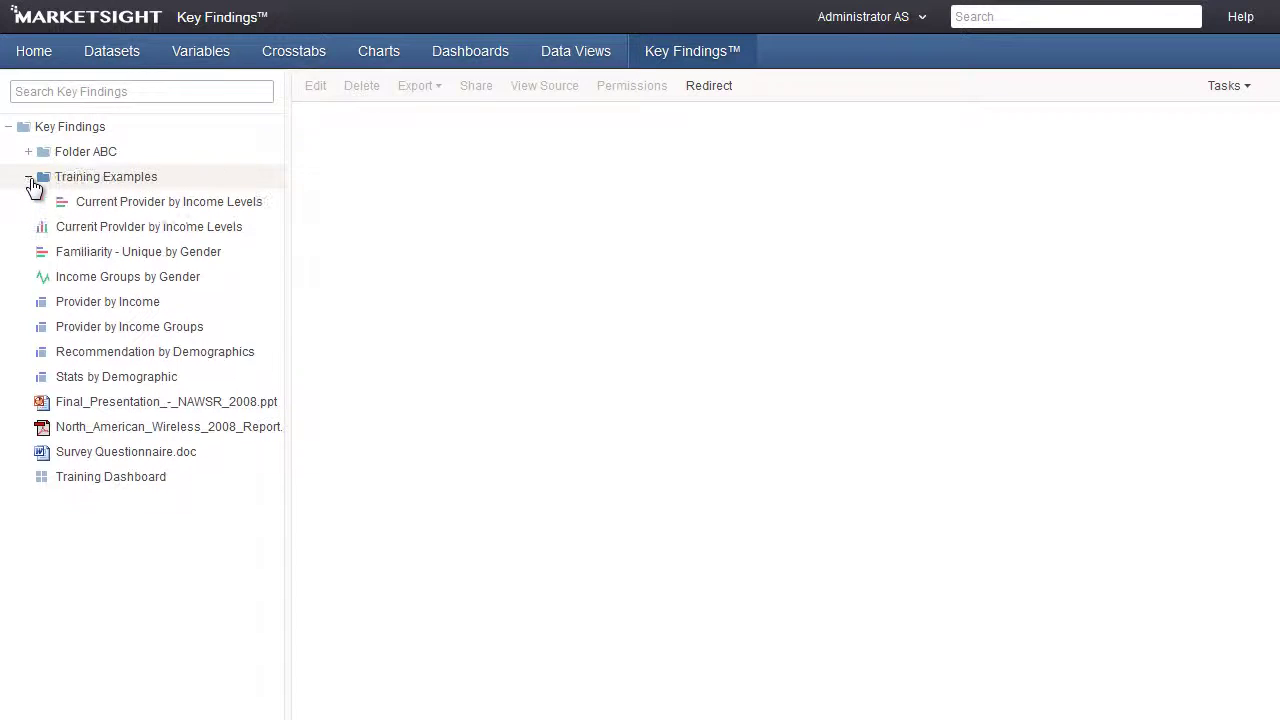
click(96, 205)
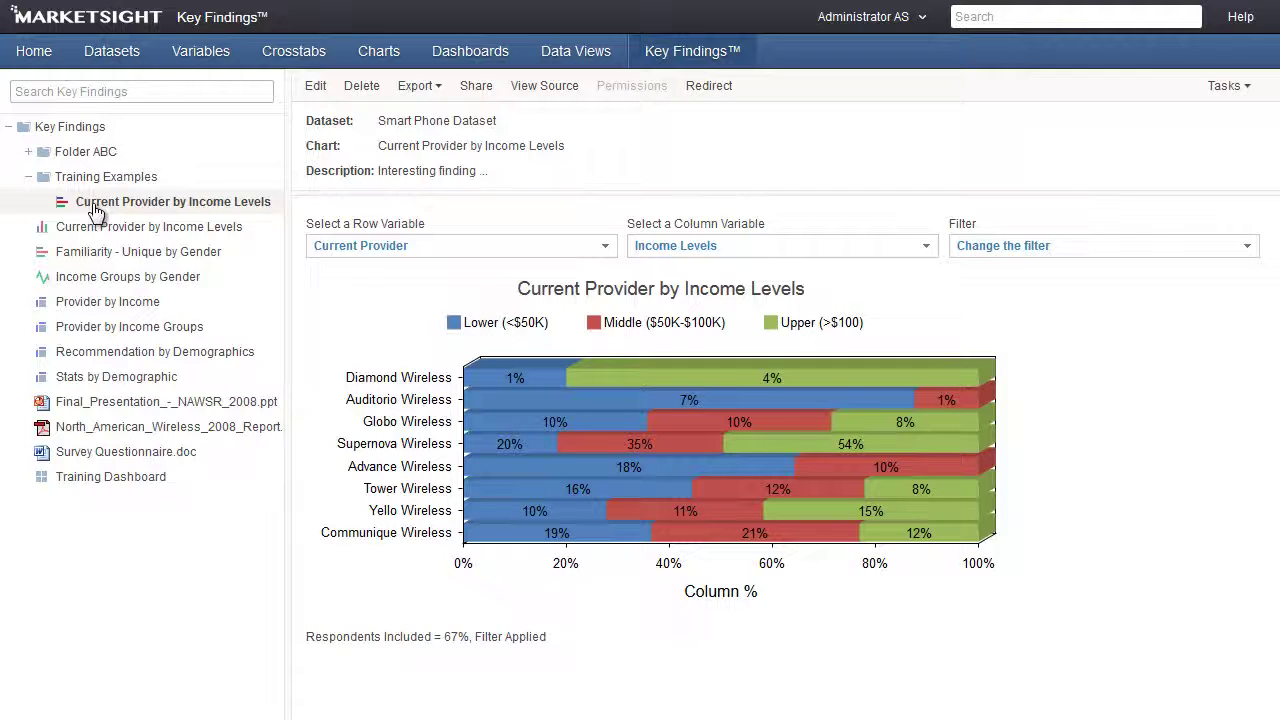
click(96, 210)
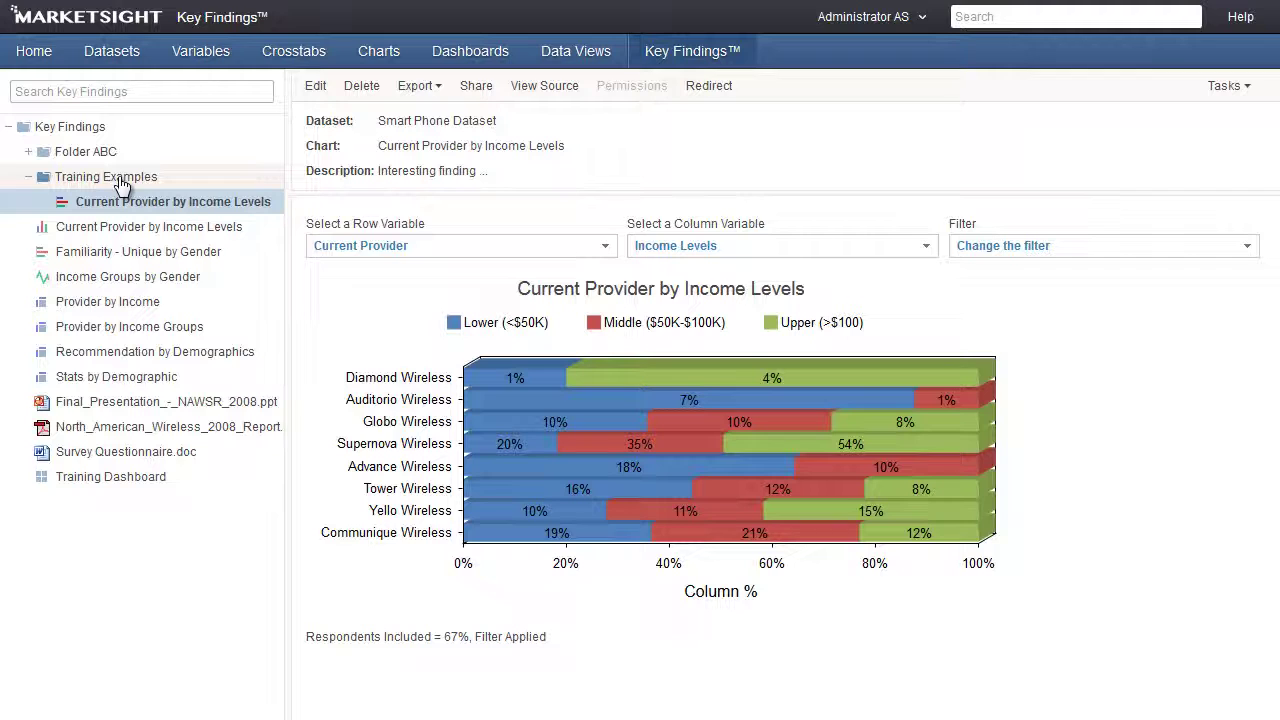
Review the Training Examples folder's General Users permissions, then reselect the chart.
right_click(119, 181)
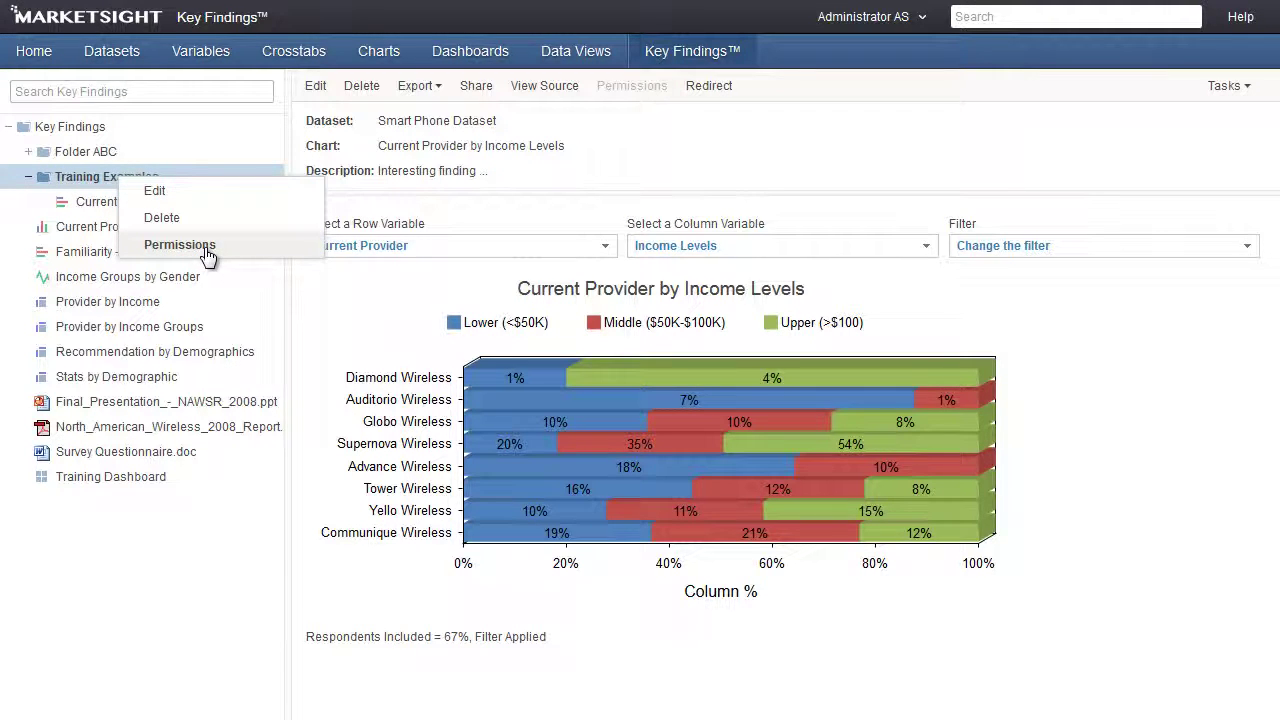
click(205, 250)
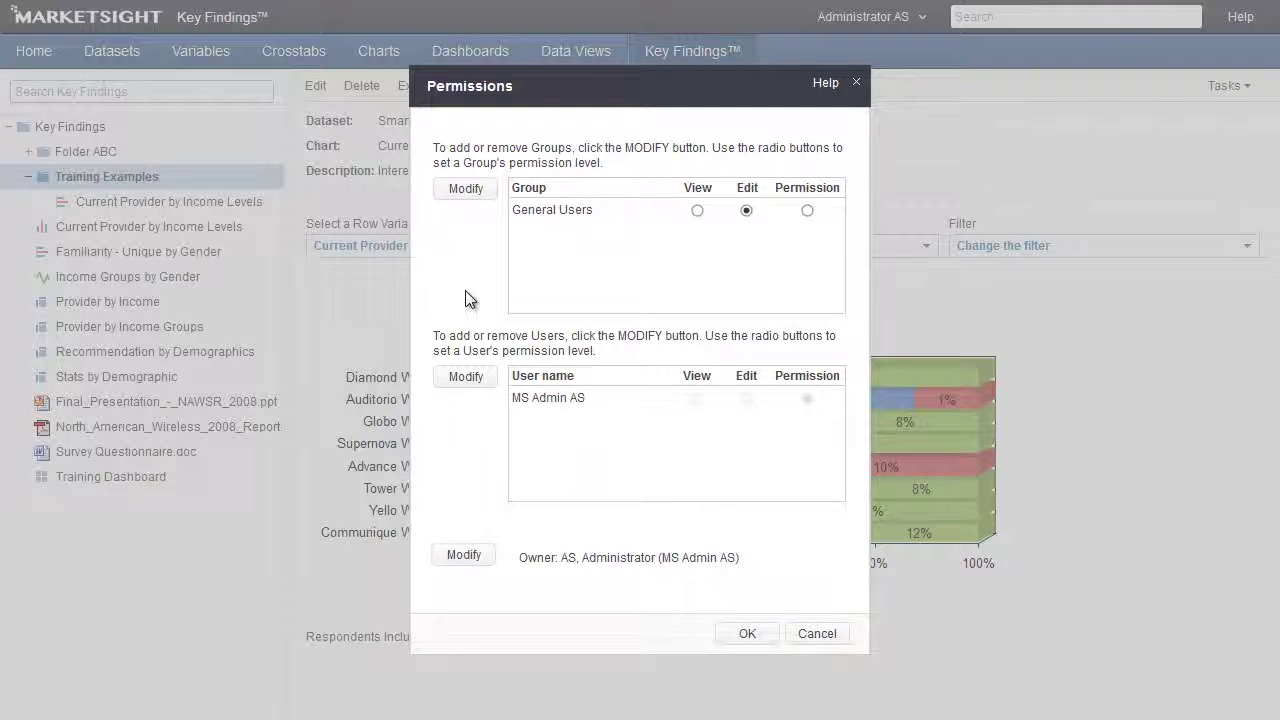
click(830, 638)
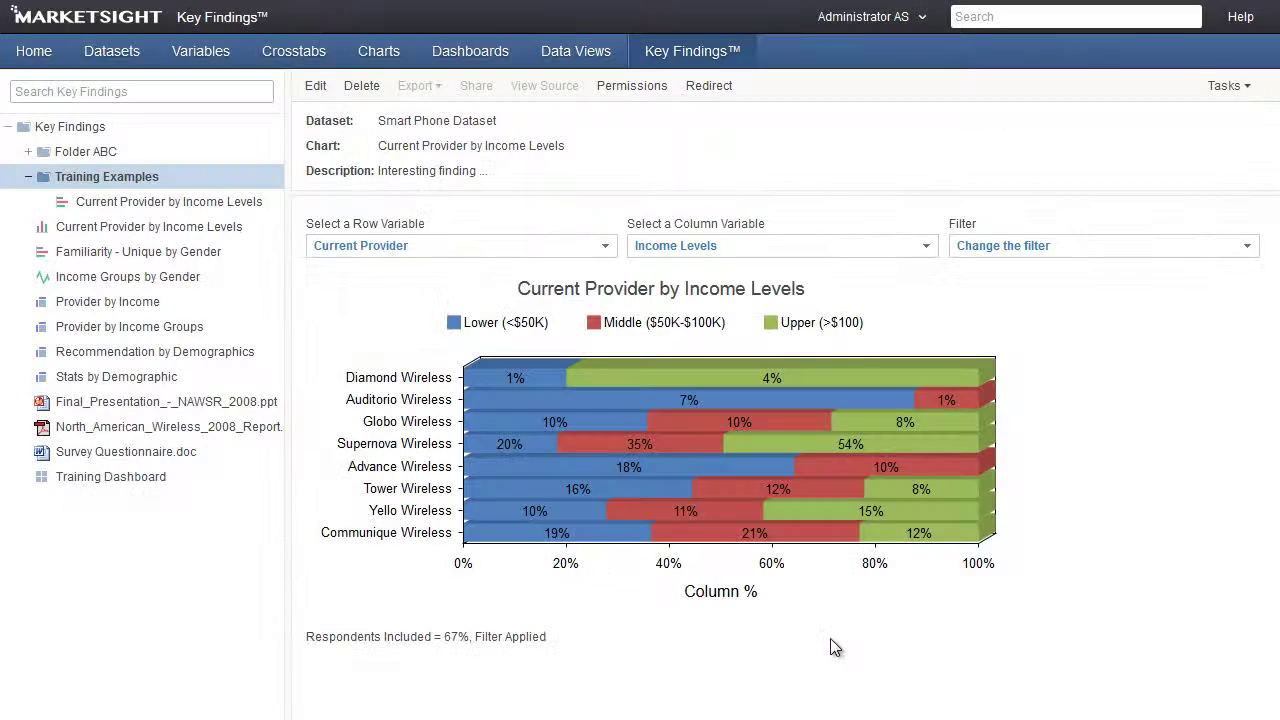
click(220, 200)
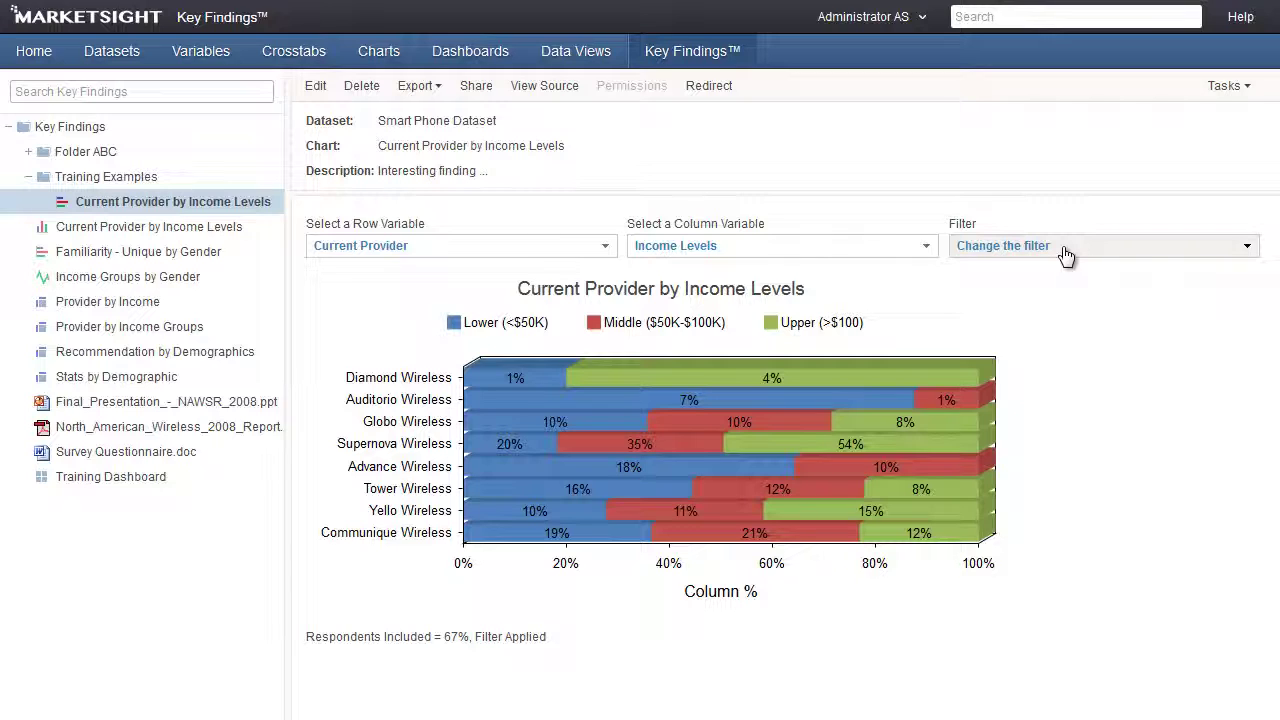
click(316, 87)
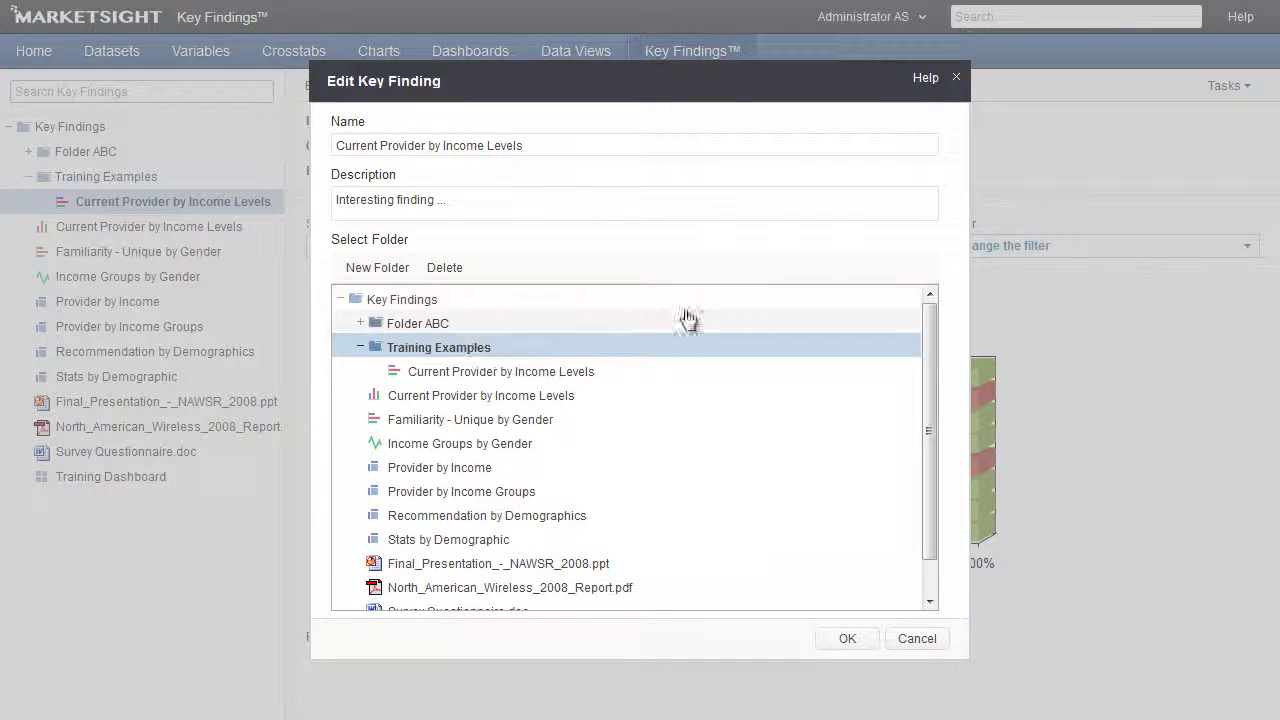
click(957, 78)
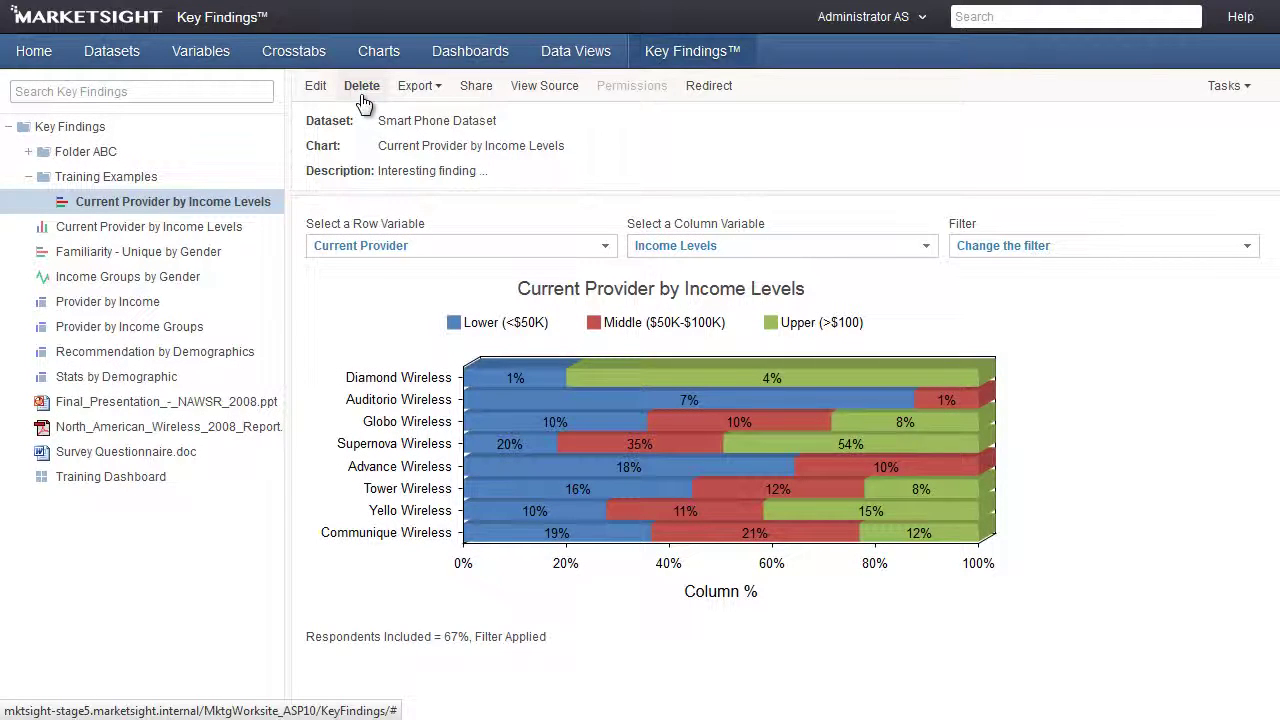
click(418, 88)
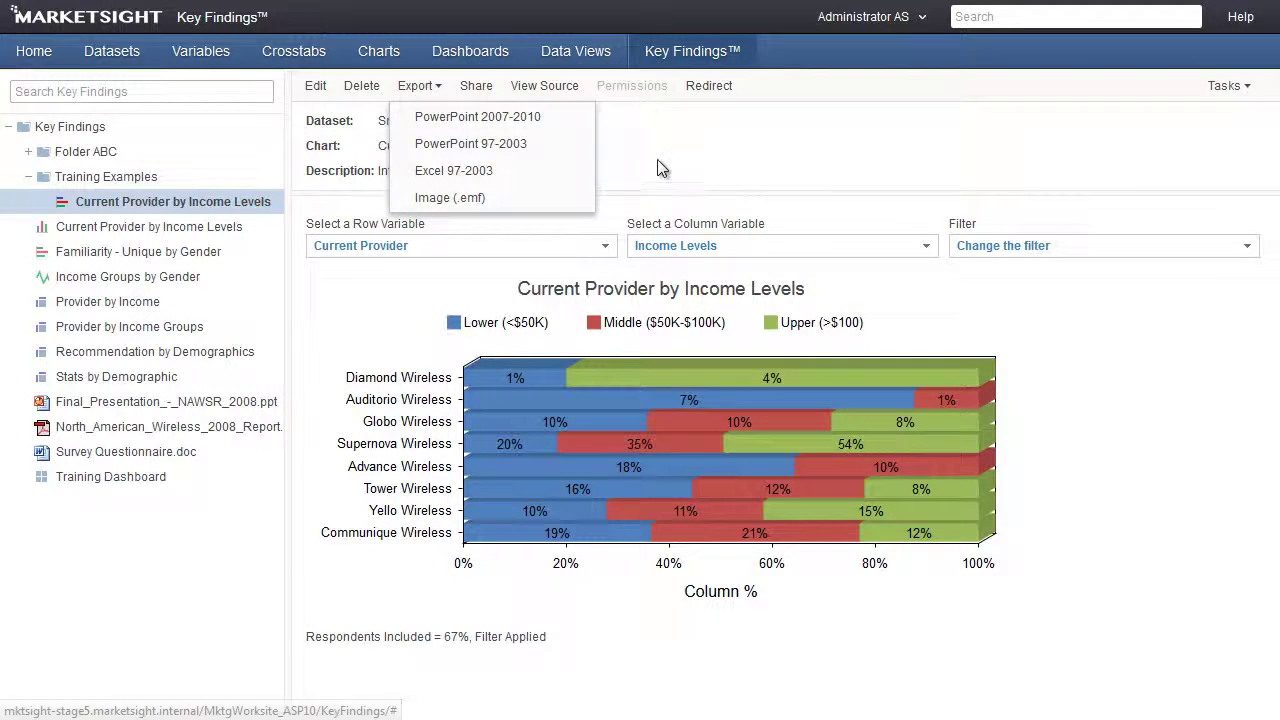
Review the chart's share link and source, then open Final_Presentation_-_NAWSR_2008.ppt.
click(477, 87)
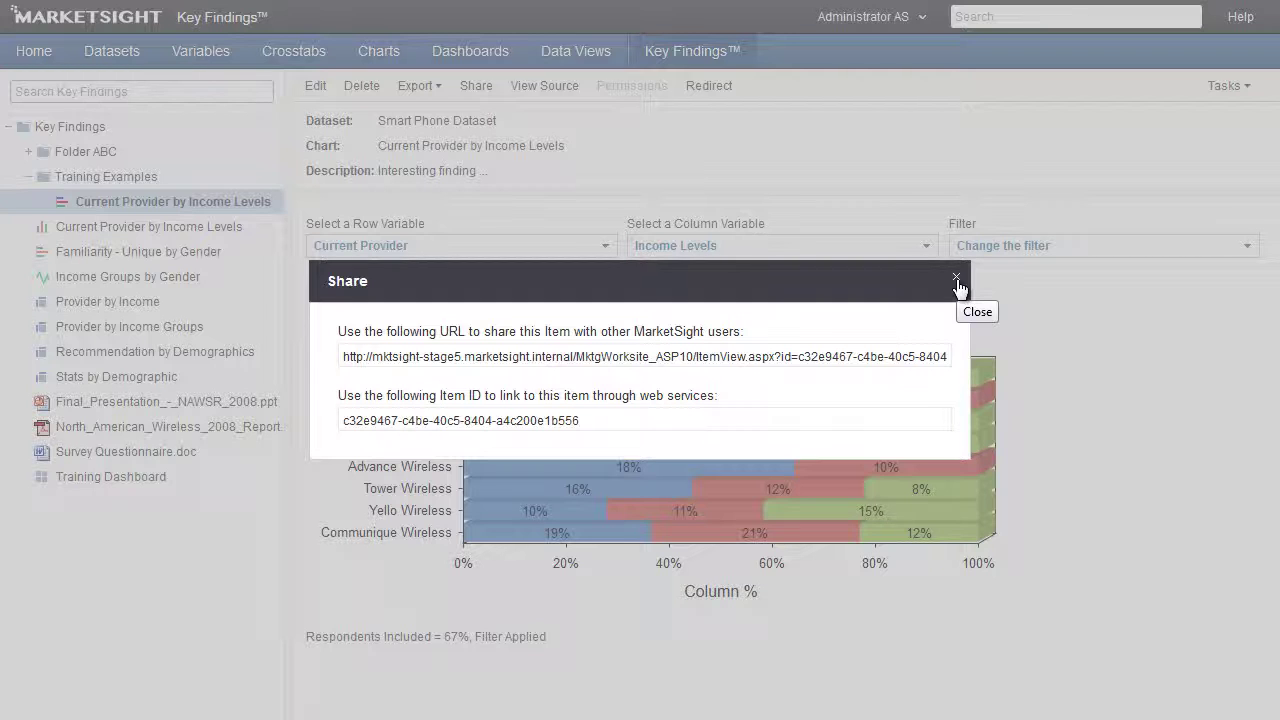
click(956, 280)
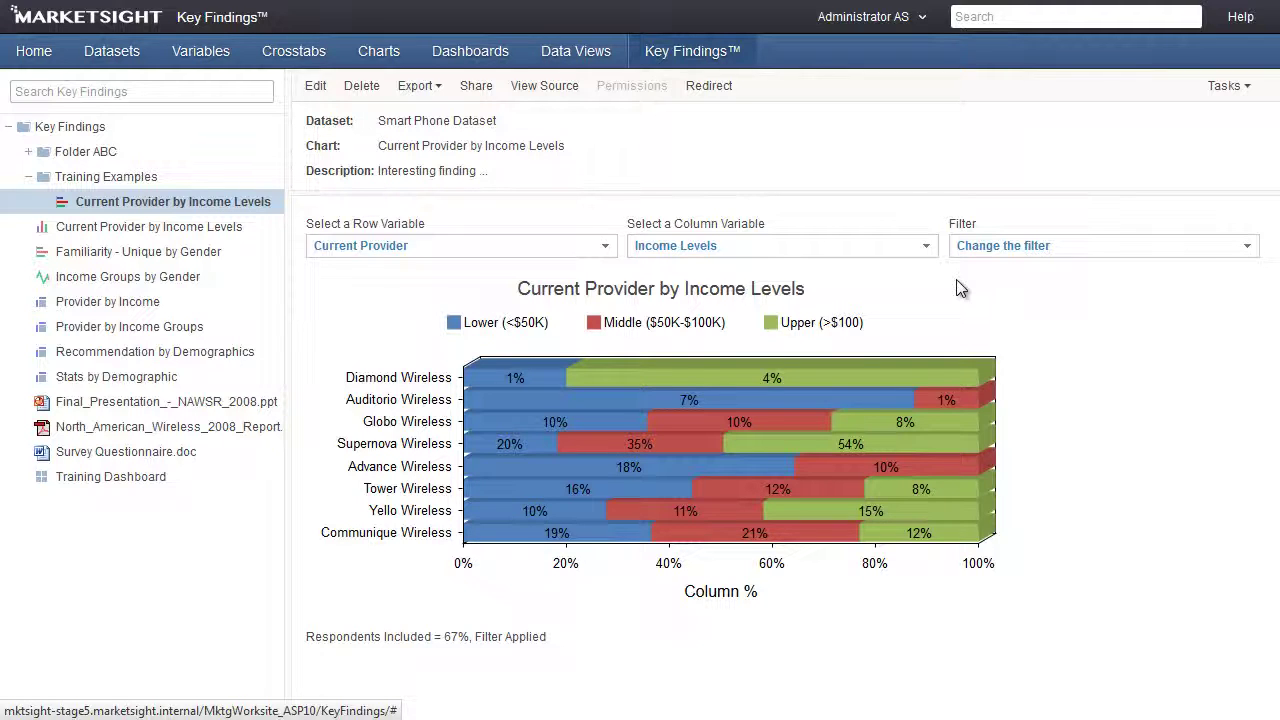
click(567, 91)
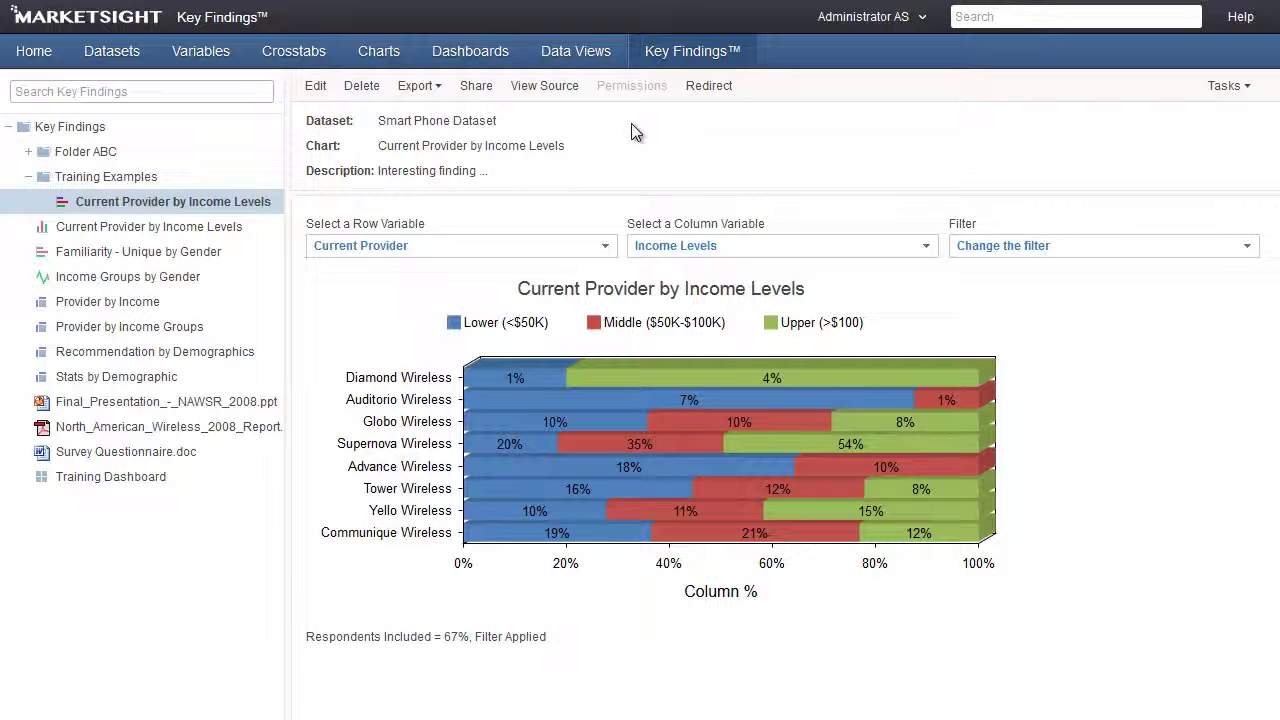
click(207, 405)
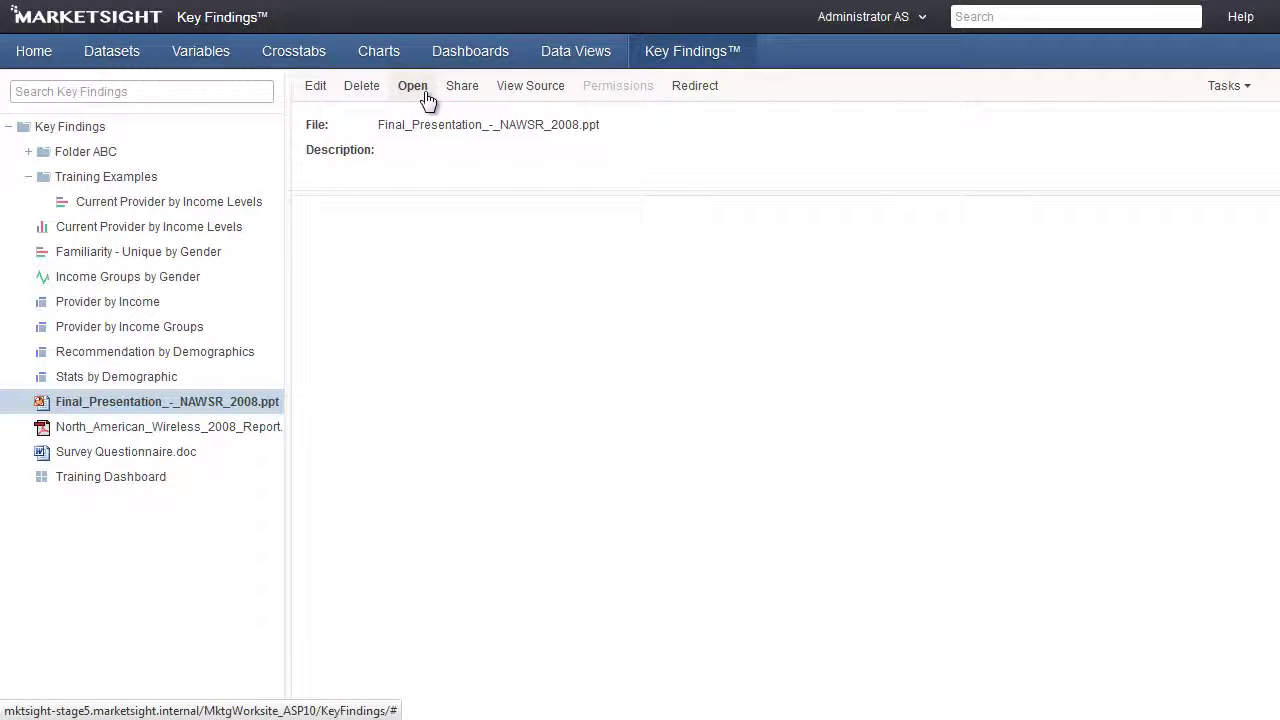
click(425, 92)
click(718, 470)
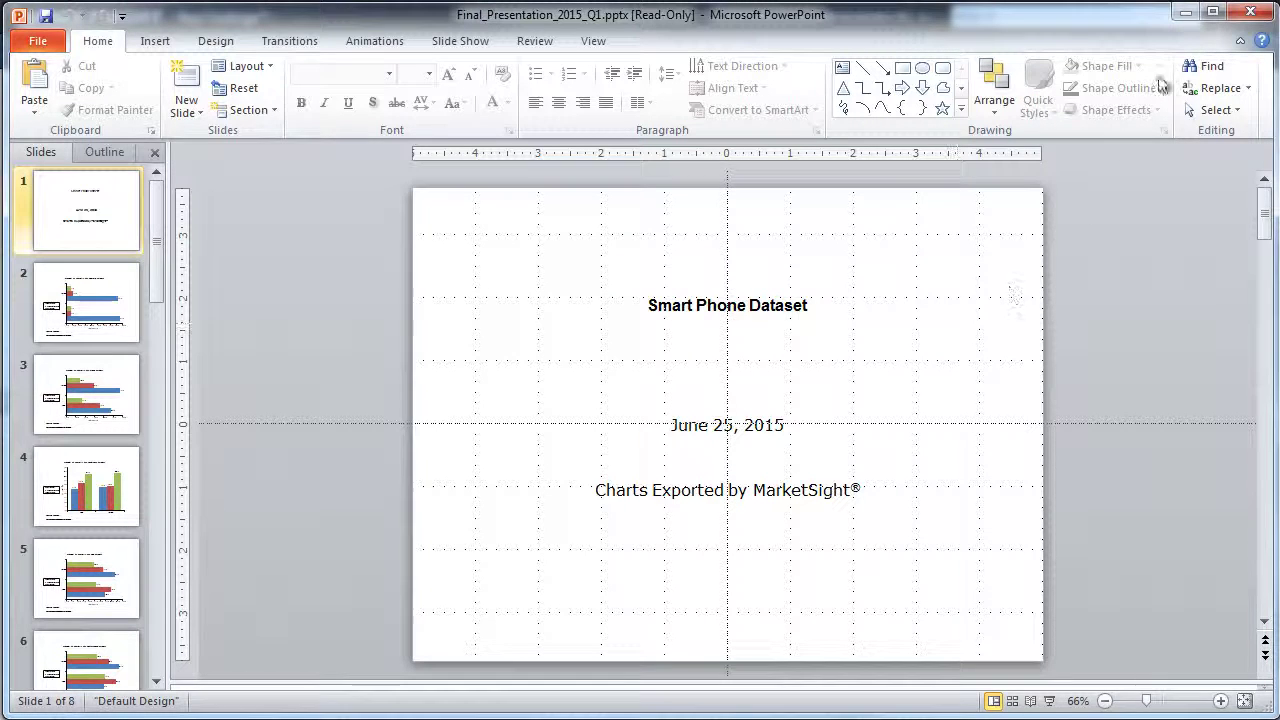
click(1248, 11)
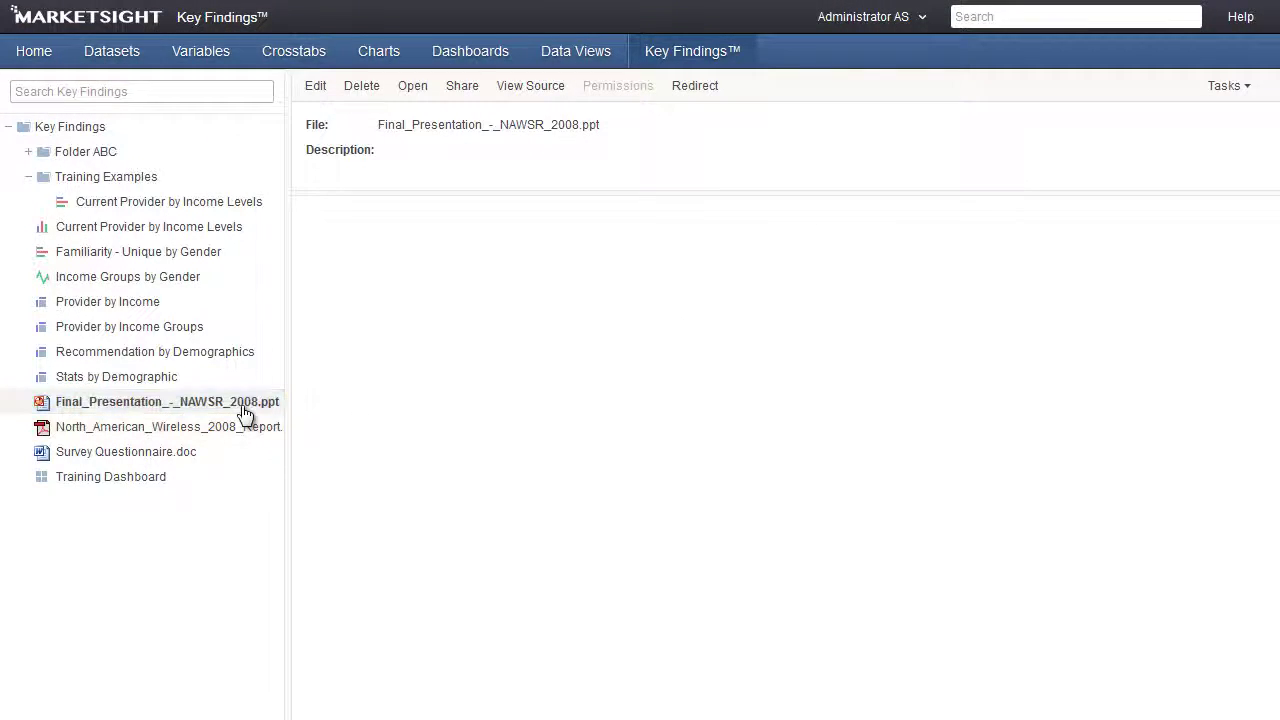
Try redirecting to Wave 2 Data, cancel, and open the top-level Current Provider by Income Levels chart.
right_click(243, 408)
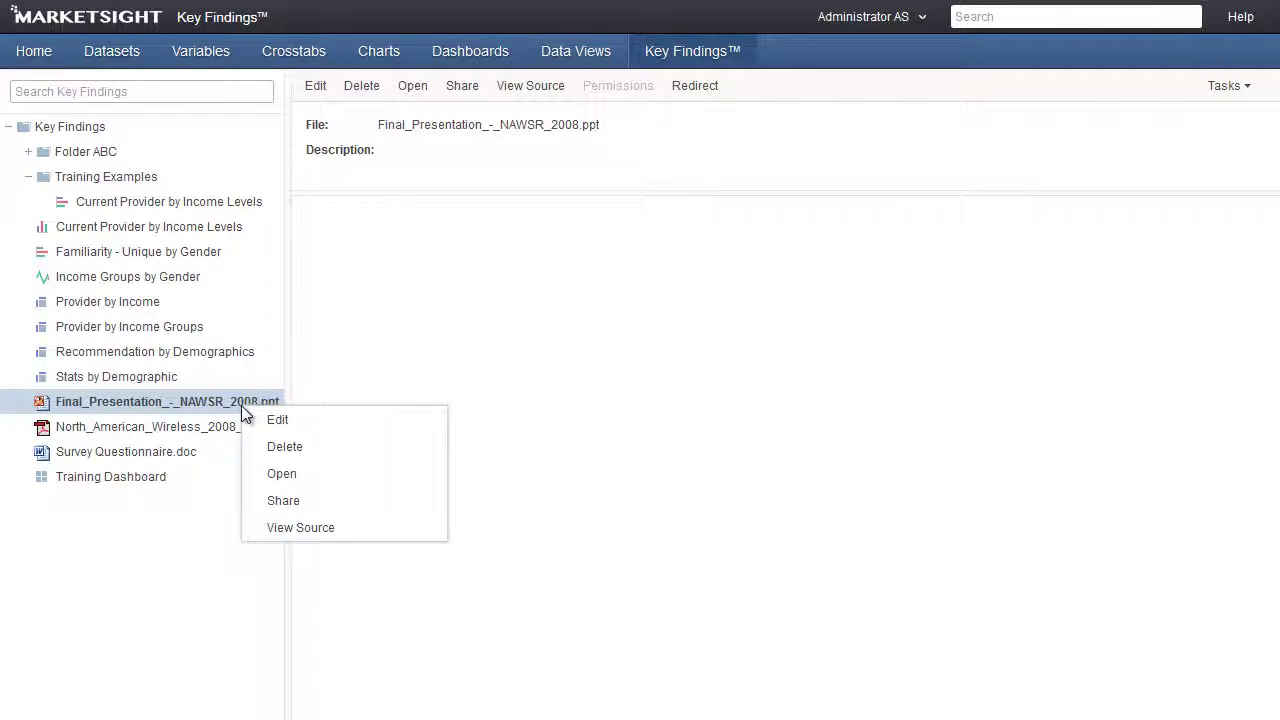
click(537, 289)
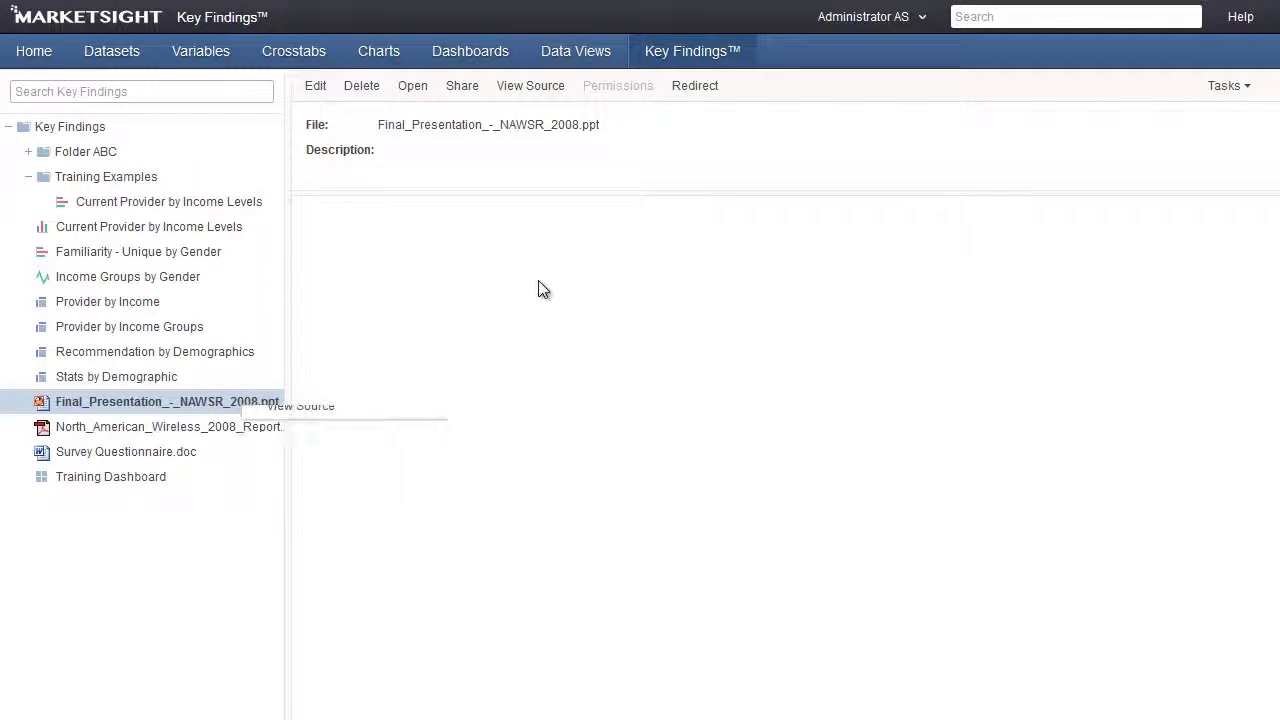
click(695, 86)
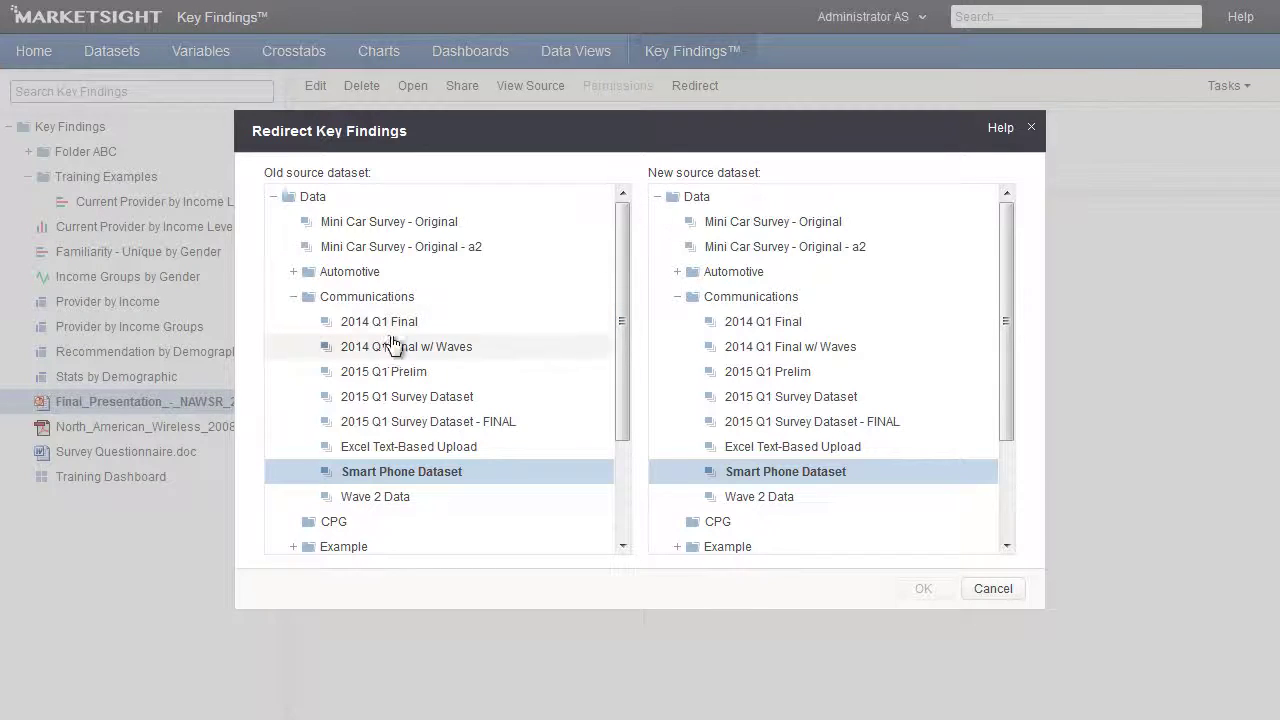
click(778, 505)
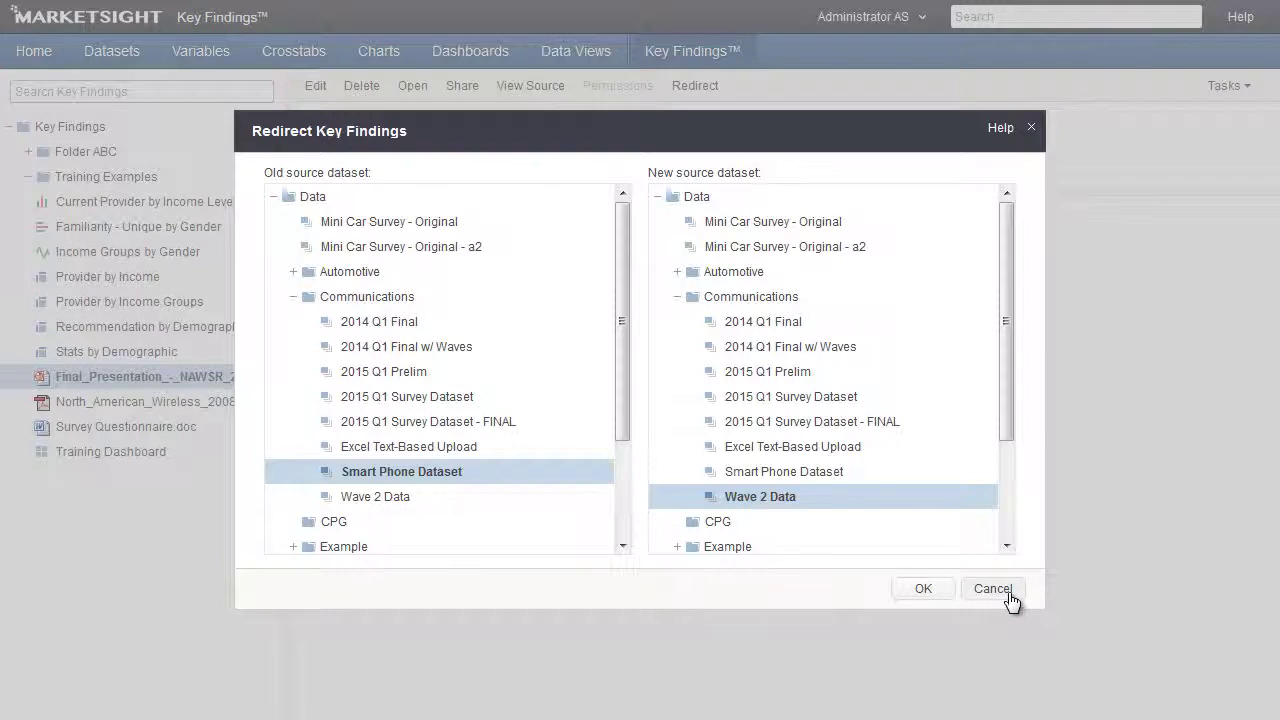
click(1011, 598)
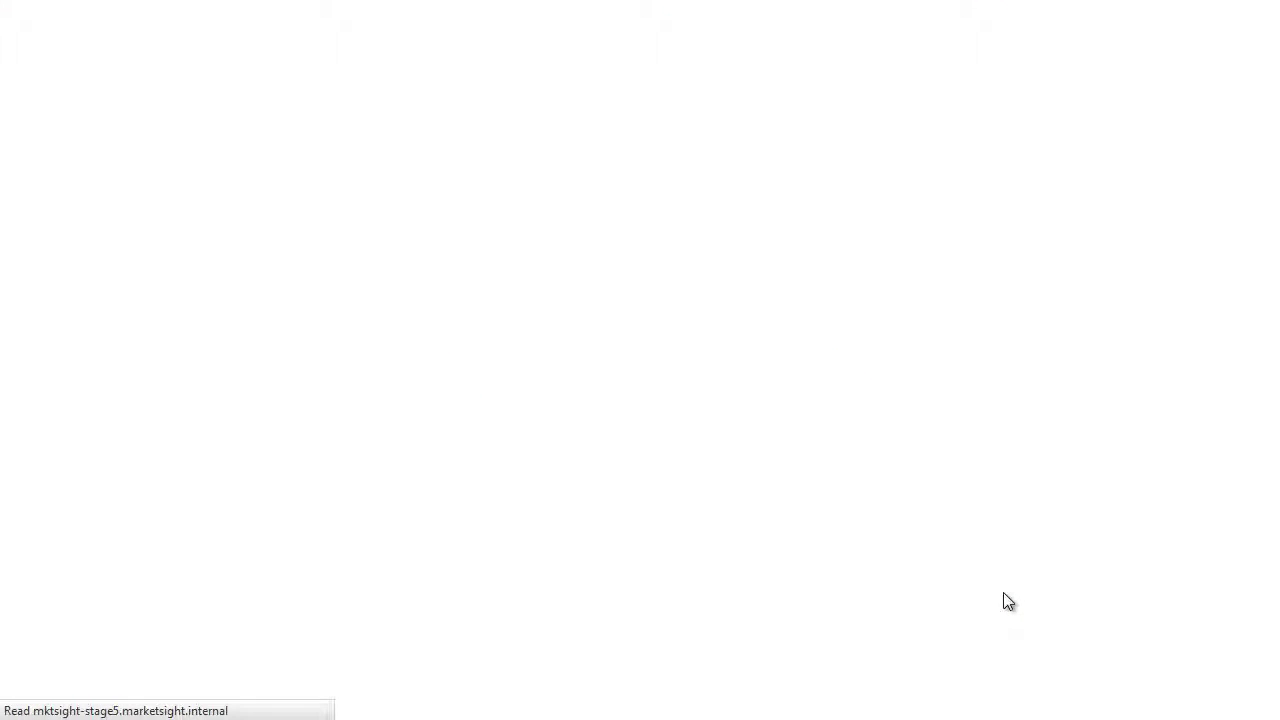
click(198, 202)
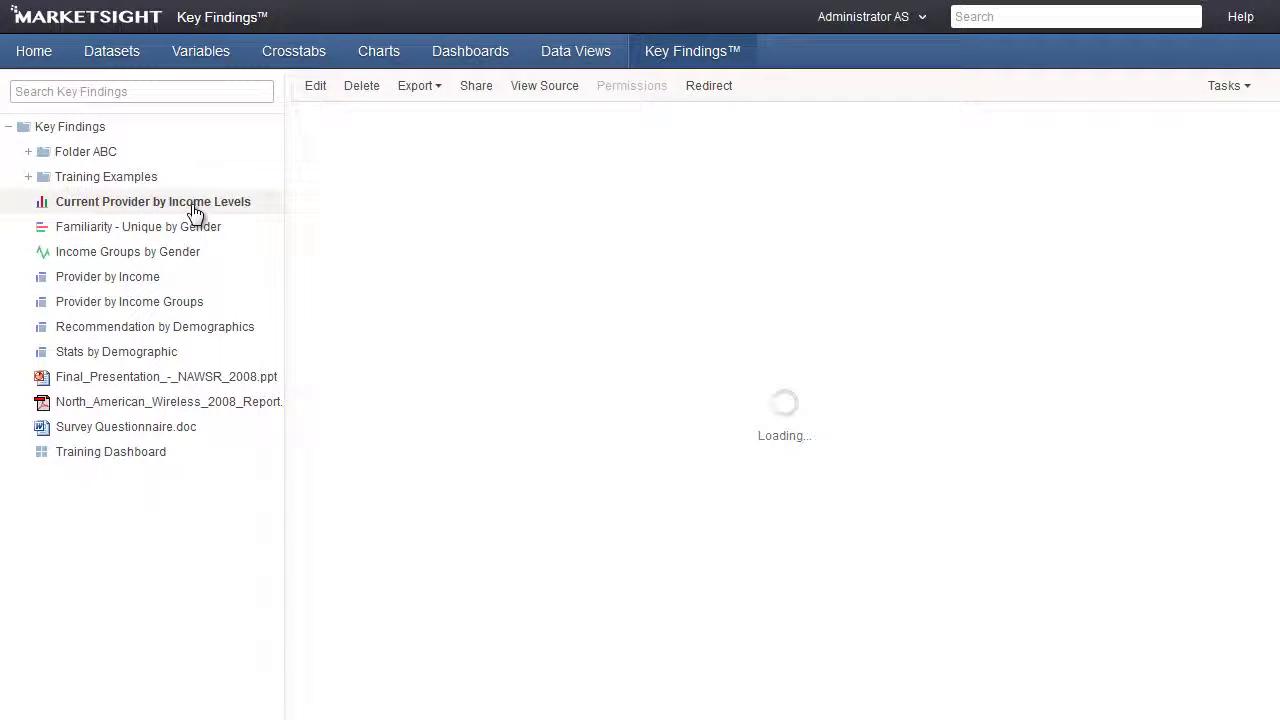